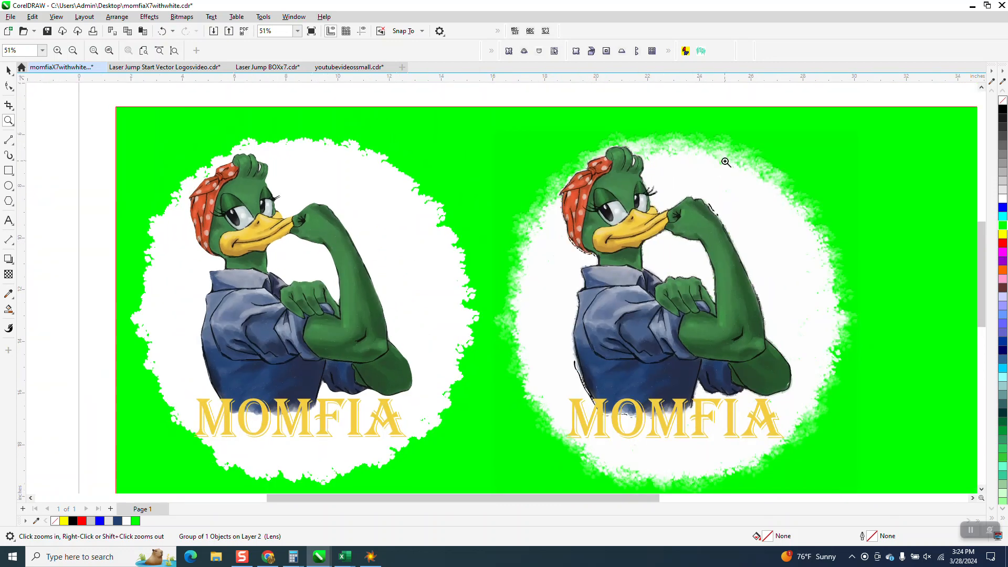
Stretch the green background rectangle downward past the page to a height of about 36.7 inches.
{"action": "left_click_drag", "start_coordinate": [732, 132], "coordinate": [767, 165]}
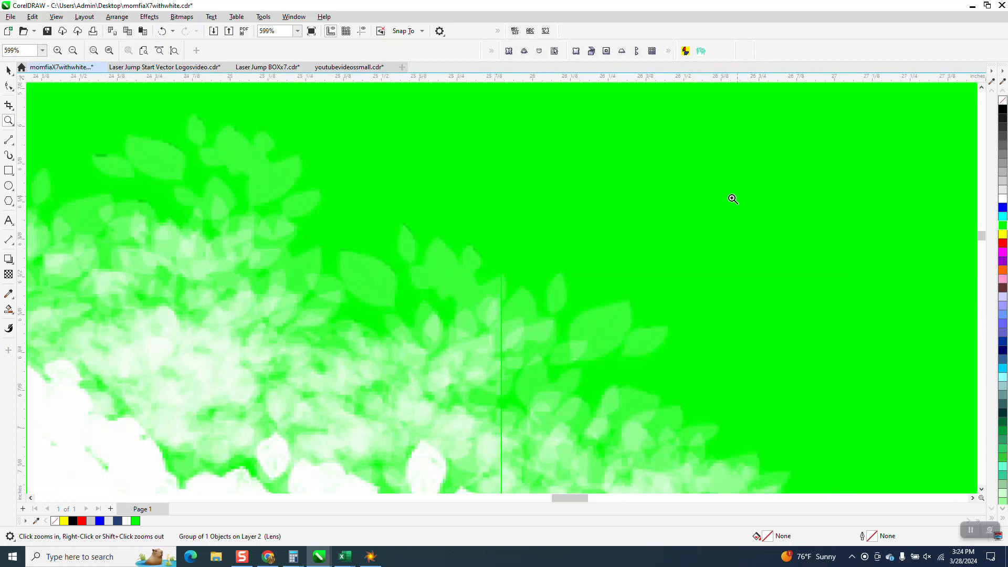
{"action": "scroll", "coordinate": [486, 180], "scroll_direction": "down", "scroll_amount": 15}
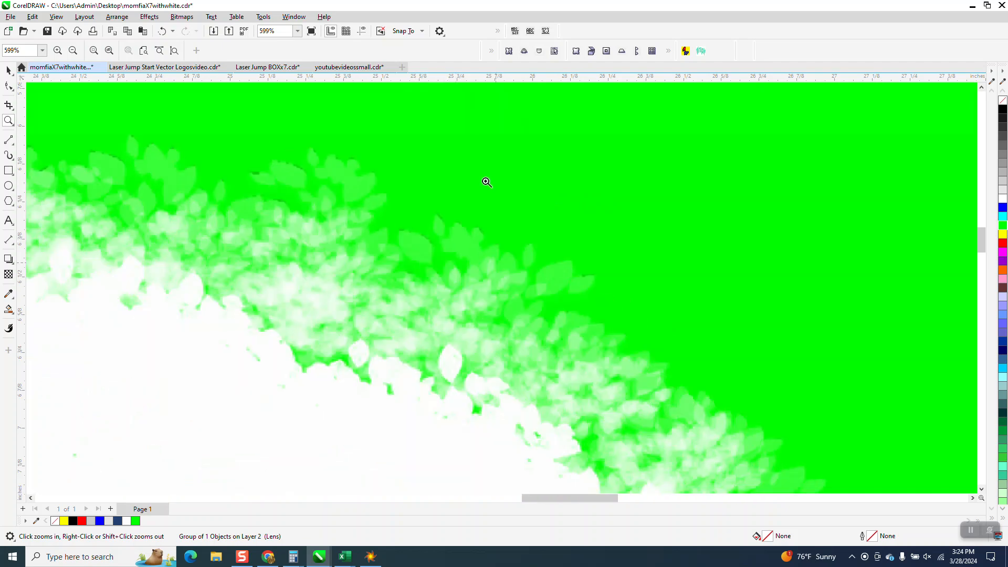
{"action": "scroll", "coordinate": [528, 177], "scroll_direction": "down", "scroll_amount": 1}
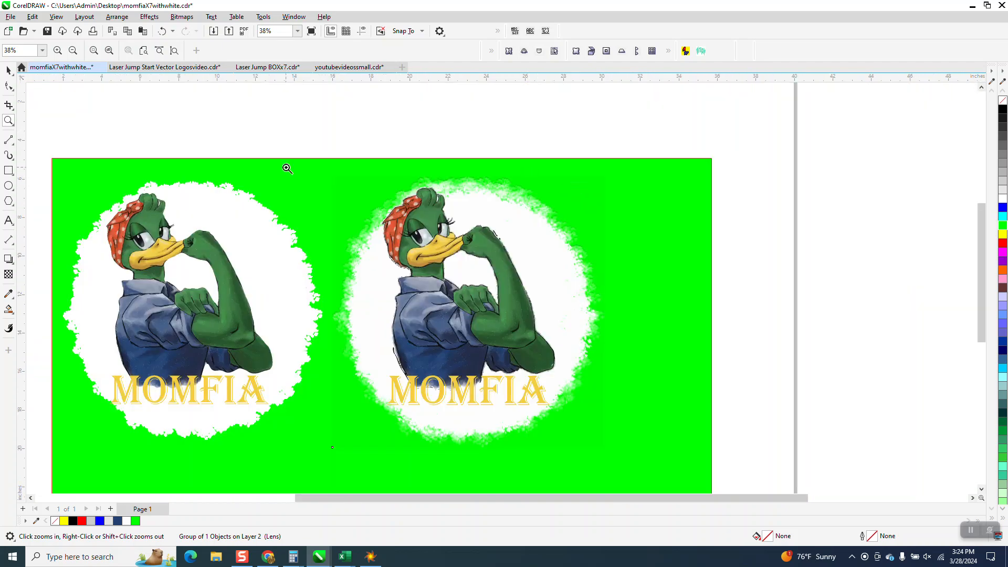
{"action": "left_click", "coordinate": [8, 70]}
{"action": "scroll", "coordinate": [417, 85], "scroll_direction": "down", "scroll_amount": 2}
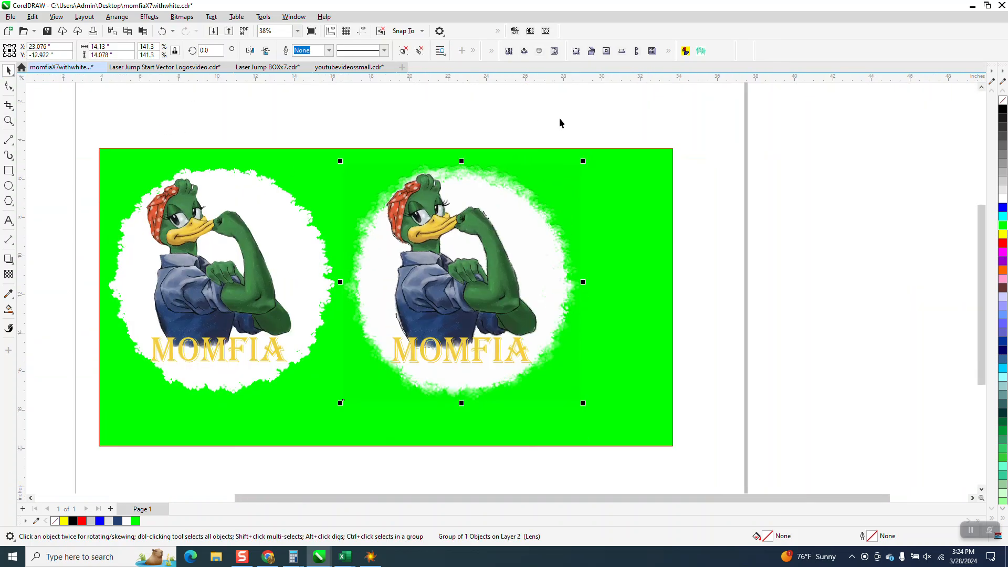
{"action": "left_click", "coordinate": [607, 177]}
{"action": "scroll", "coordinate": [607, 175], "scroll_direction": "down", "scroll_amount": 2}
{"action": "scroll", "coordinate": [467, 313], "scroll_direction": "down", "scroll_amount": 2}
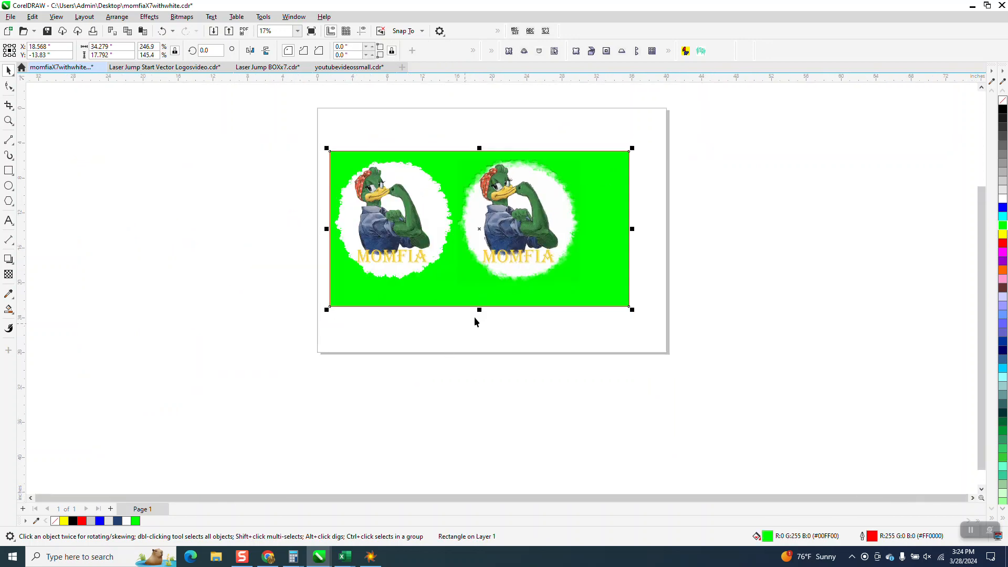
{"action": "left_click_drag", "start_coordinate": [479, 311], "coordinate": [502, 471]}
{"action": "left_click", "coordinate": [705, 190]}
Move the feathered white circle 16 inches down from behind the second duck into the empty green area.
{"action": "left_click", "coordinate": [565, 210]}
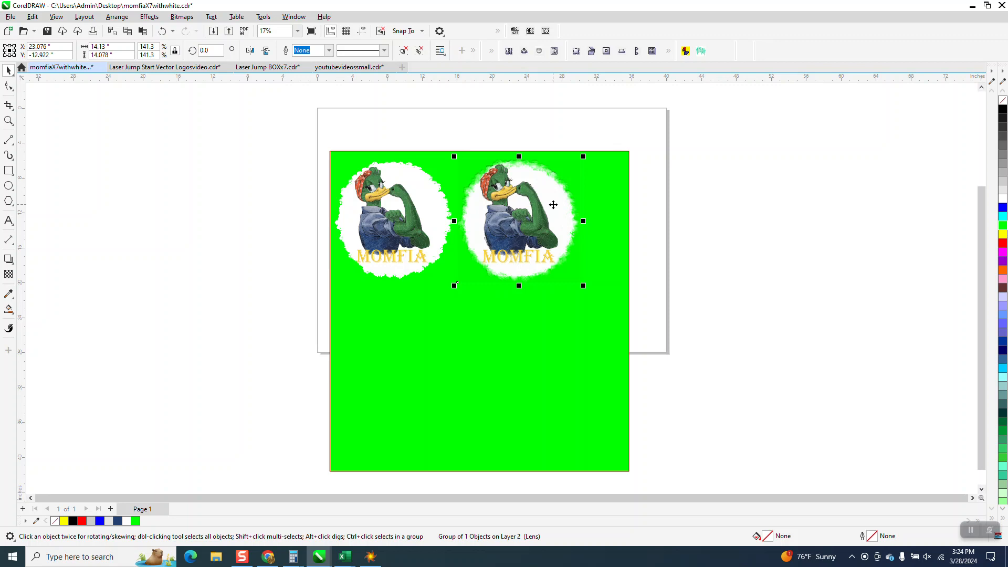
{"action": "key", "text": "Down"}
{"action": "key", "text": "Down"}
{"action": "key", "text": "Down"}
{"action": "key", "text": "Down"}
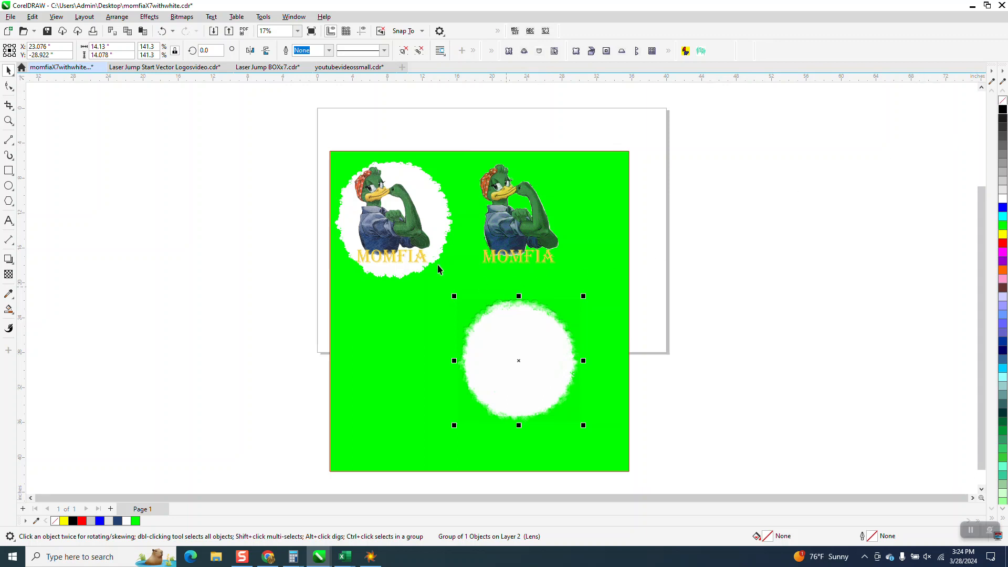
Check the artwork in Wireframe view and return to Enhanced view.
{"action": "left_click", "coordinate": [56, 17]}
{"action": "left_click", "coordinate": [64, 30]}
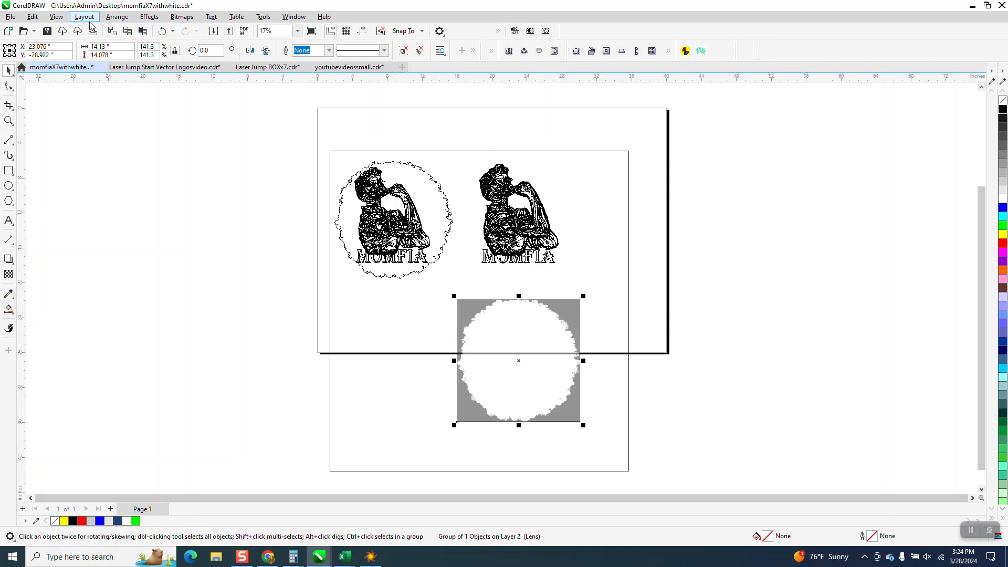
{"action": "left_click", "coordinate": [61, 19]}
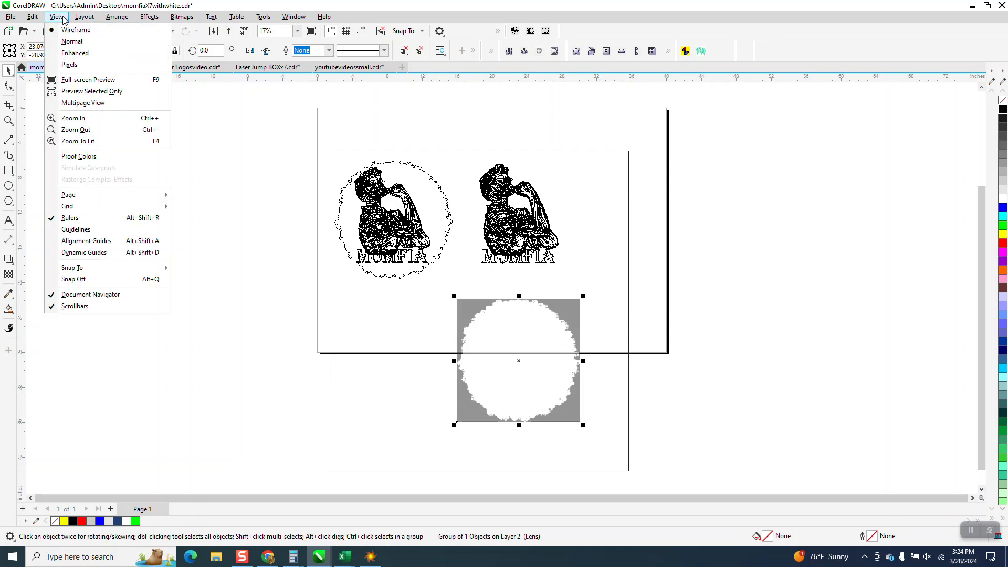
{"action": "left_click", "coordinate": [74, 53]}
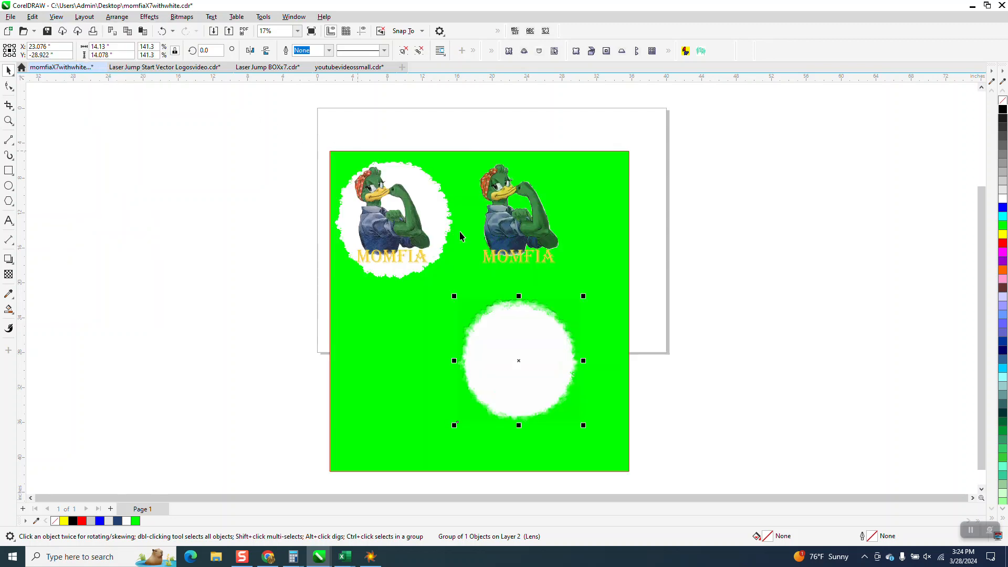
With the nudge distance set to 15 inches, place a duplicate of the feathered white circle 30 inches to the right of the original.
{"action": "left_click", "coordinate": [681, 295]}
{"action": "left_click", "coordinate": [518, 300]}
{"action": "left_click", "coordinate": [279, 95]}
{"action": "left_click_drag", "start_coordinate": [358, 51], "coordinate": [329, 58]}
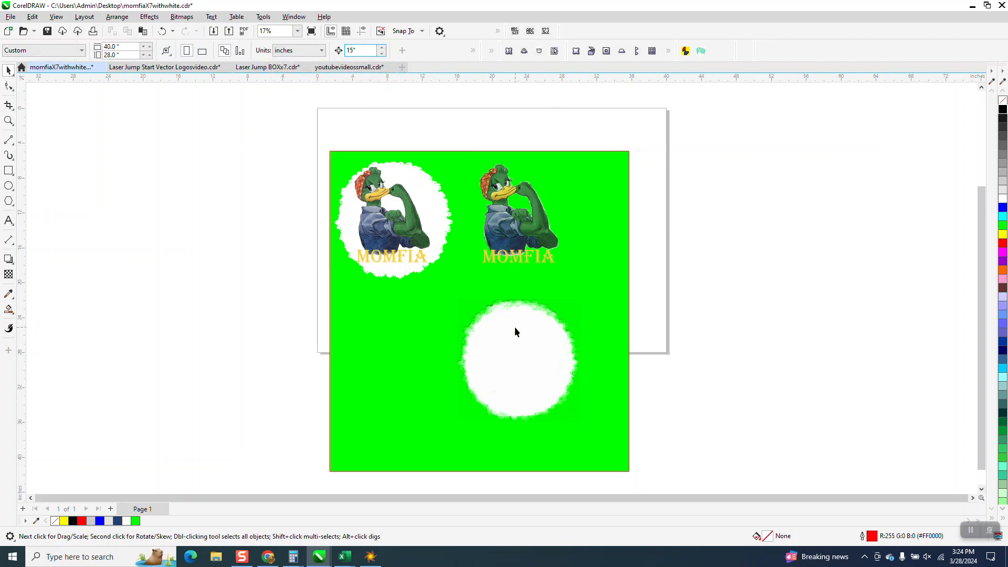
{"action": "left_click", "coordinate": [500, 314]}
{"action": "key", "text": "Right"}
{"action": "key", "text": "Right"}
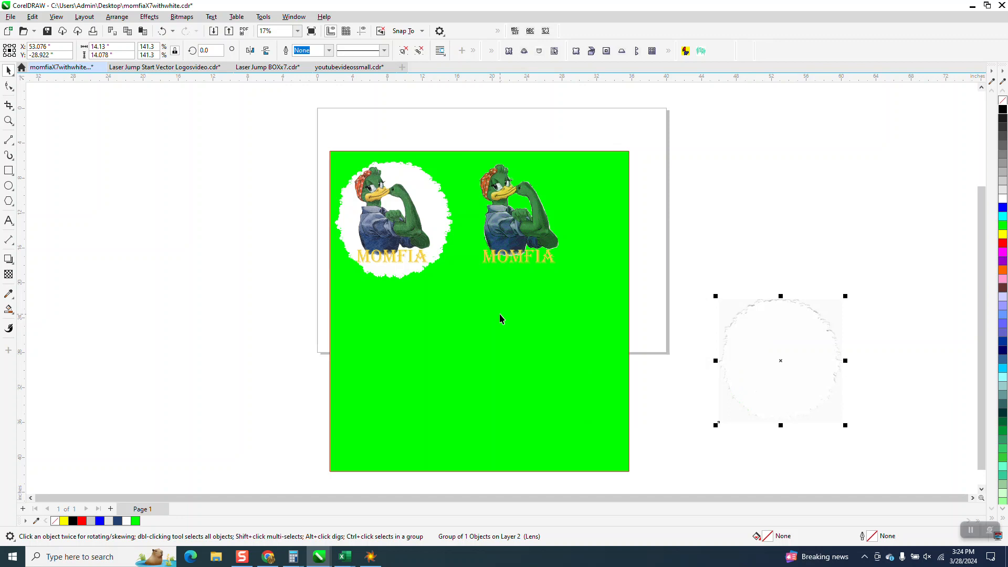
{"action": "key", "text": "Left"}
{"action": "key", "text": "Left"}
{"action": "key", "text": "Left"}
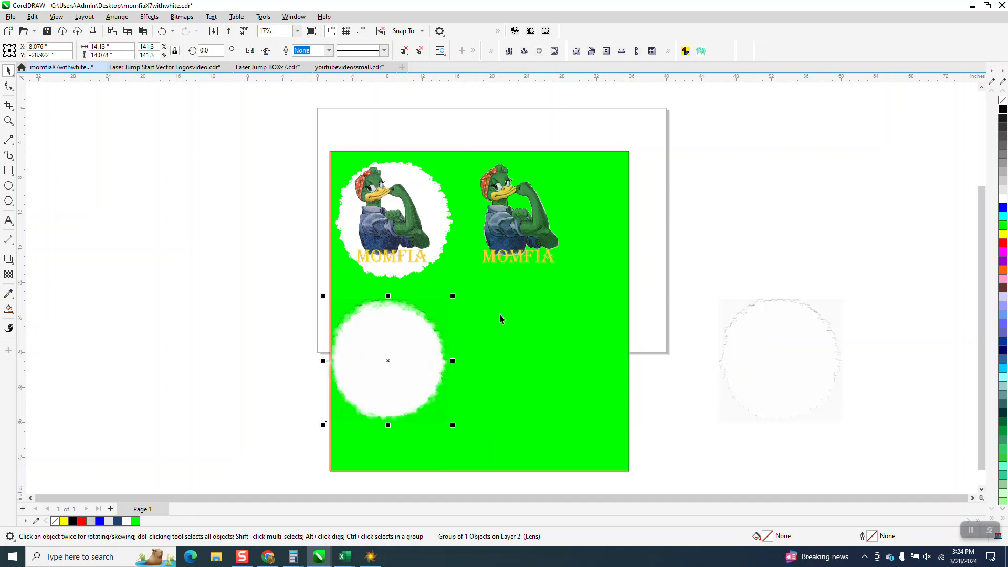
{"action": "key", "text": "Right"}
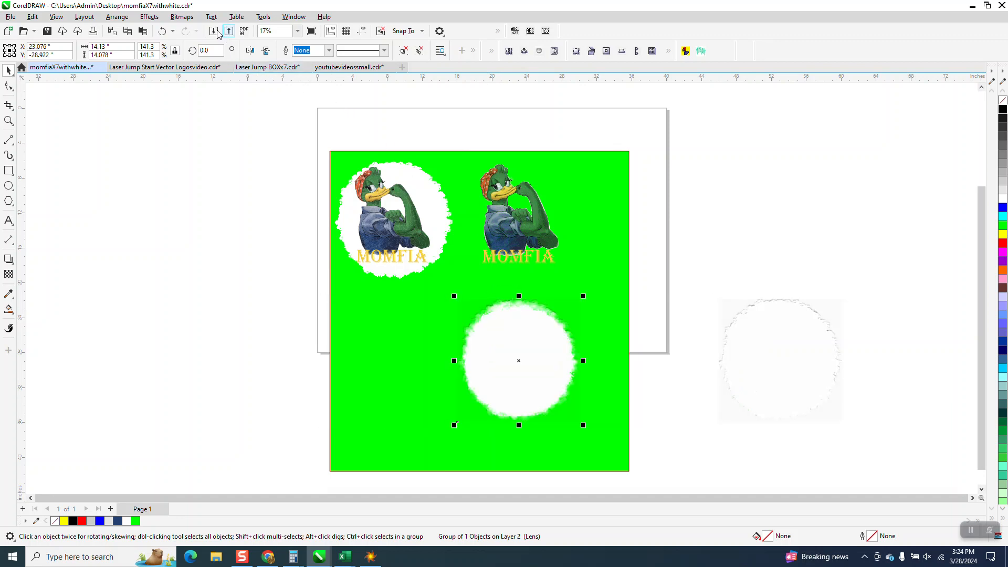
Convert the feathered white circle to a 300 dpi CMYK bitmap with anti-aliasing and a transparent background.
{"action": "left_click", "coordinate": [187, 19]}
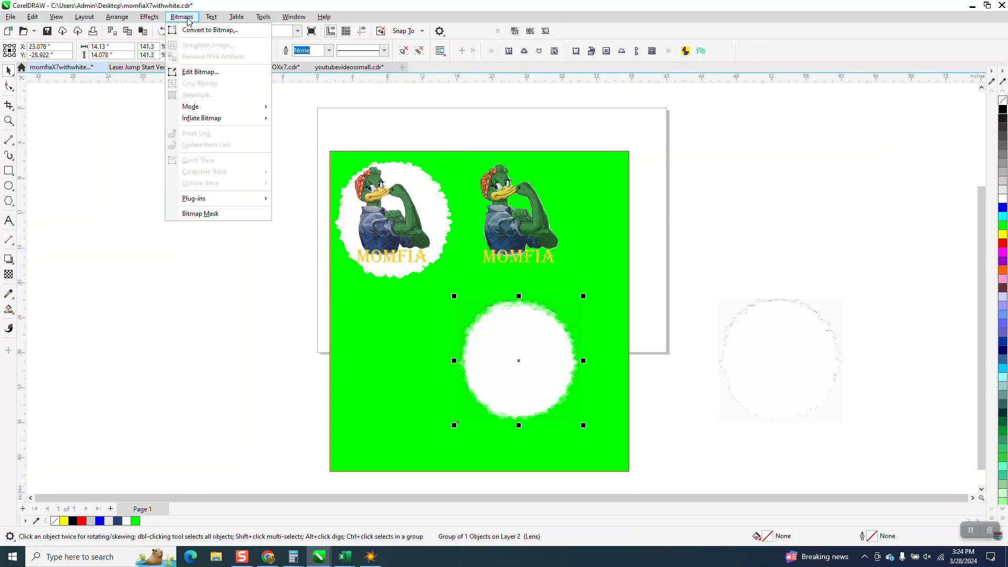
{"action": "left_click", "coordinate": [194, 31]}
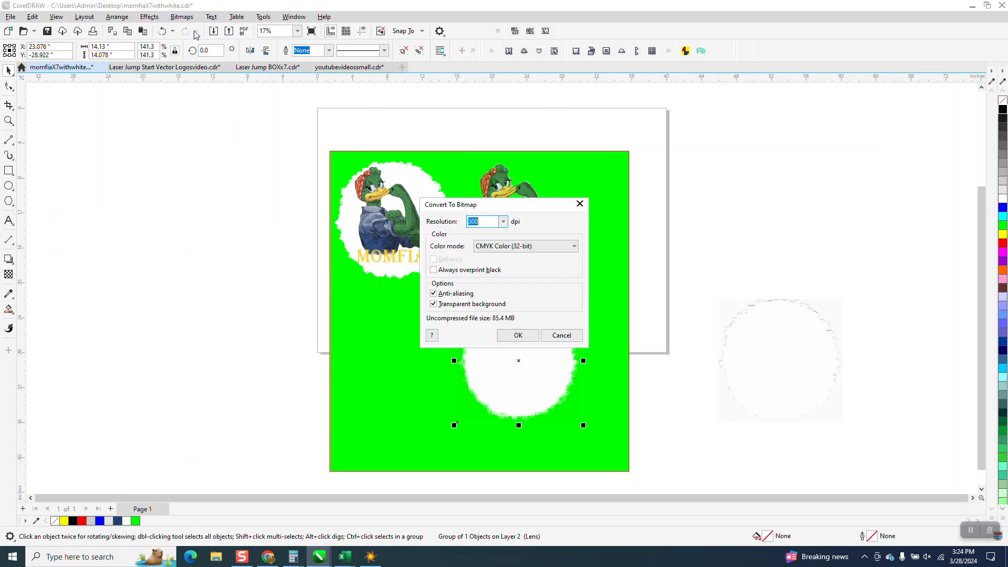
{"action": "left_click", "coordinate": [524, 335]}
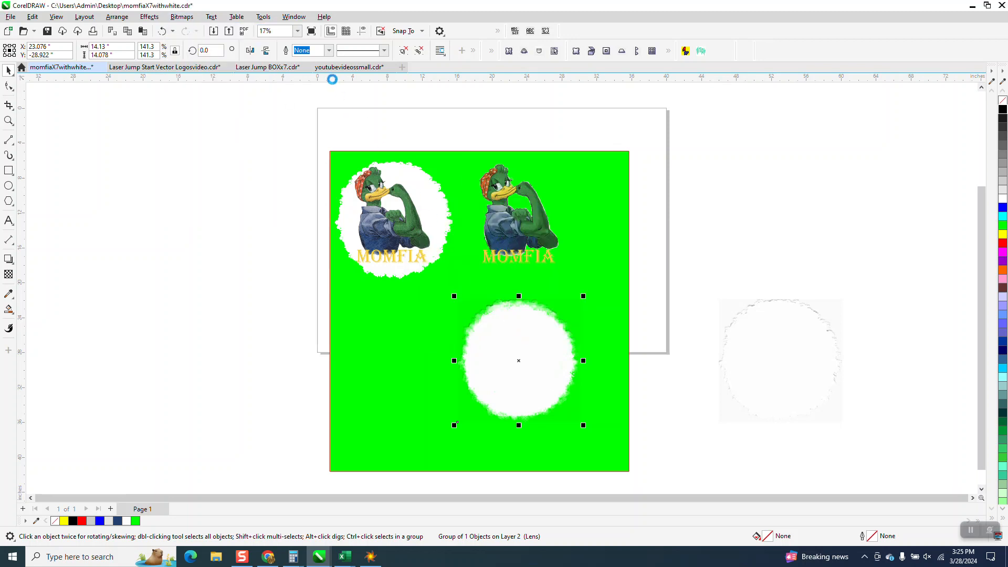
Outline-trace the bitmap circle as Clipart and move the traced result 15 inches left of the bitmap.
{"action": "left_click", "coordinate": [315, 50]}
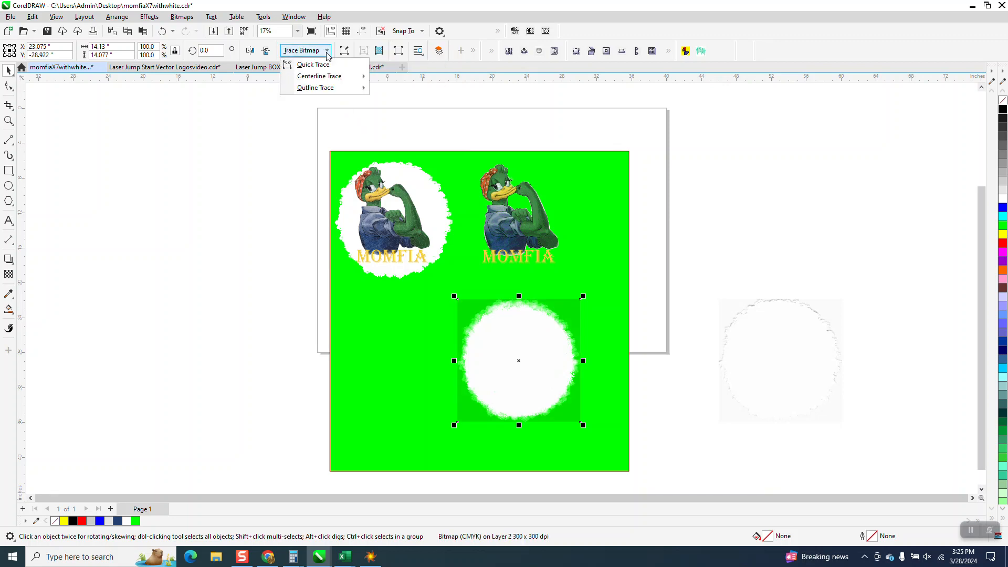
{"action": "mouse_move", "coordinate": [320, 88]}
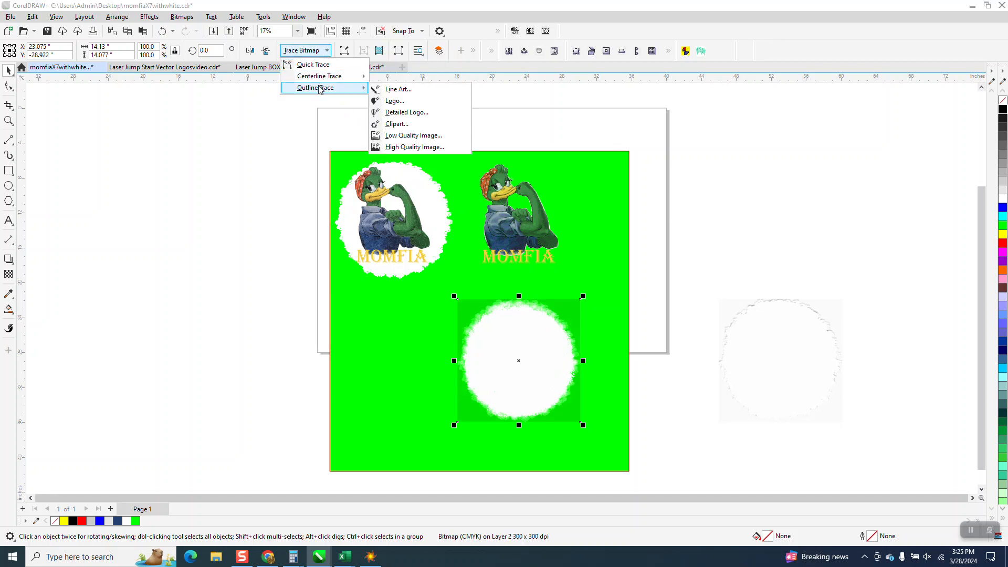
{"action": "left_click", "coordinate": [399, 125]}
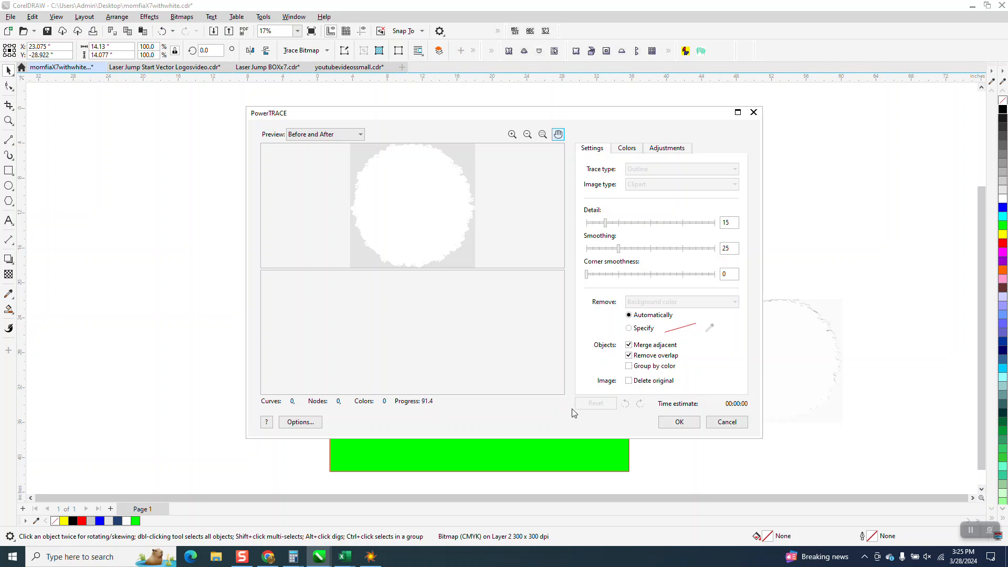
{"action": "left_click", "coordinate": [679, 423]}
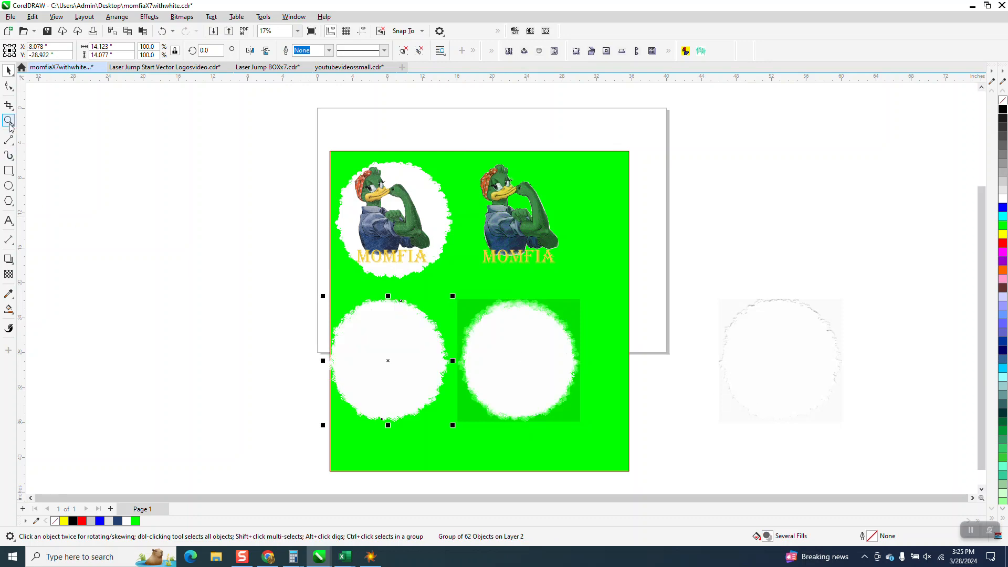
Extend the green background rectangle slightly leftward so it reaches well past the traced white circle.
{"action": "left_click", "coordinate": [8, 121]}
{"action": "left_click", "coordinate": [463, 341]}
{"action": "left_click_drag", "start_coordinate": [344, 247], "coordinate": [420, 295]}
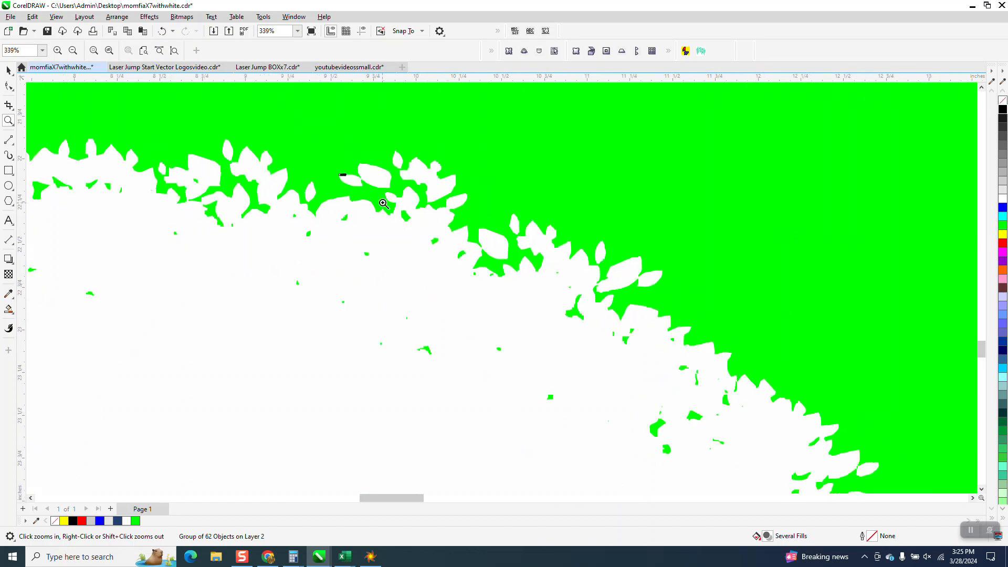
{"action": "scroll", "coordinate": [383, 203], "scroll_direction": "down", "scroll_amount": 5}
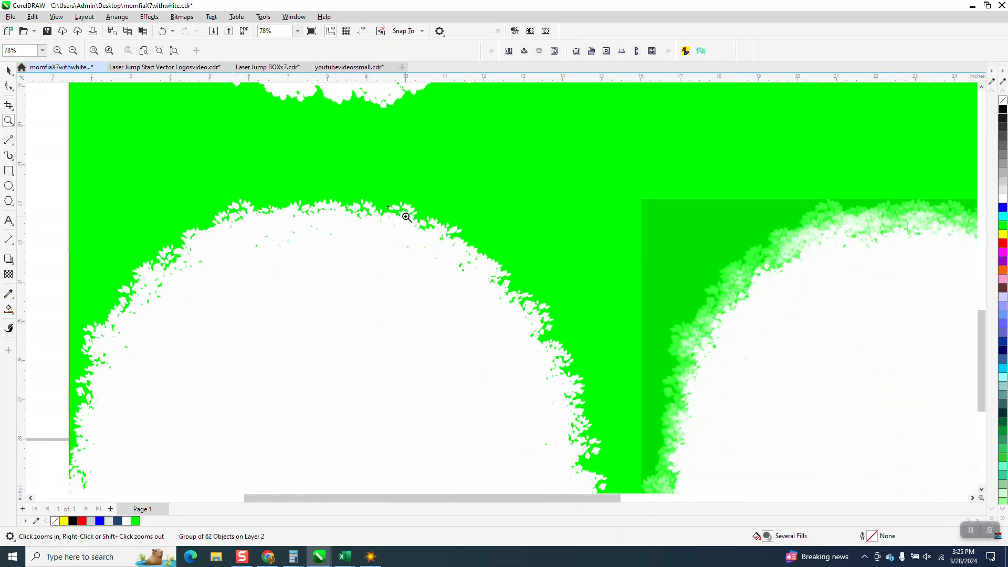
{"action": "scroll", "coordinate": [406, 217], "scroll_direction": "down", "scroll_amount": 3}
{"action": "left_click", "coordinate": [8, 70]}
{"action": "left_click", "coordinate": [294, 205]}
{"action": "left_click_drag", "start_coordinate": [279, 231], "coordinate": [243, 232]}
Ungroup the traced white circle into separate objects and clear the selection.
{"action": "left_click", "coordinate": [338, 248]}
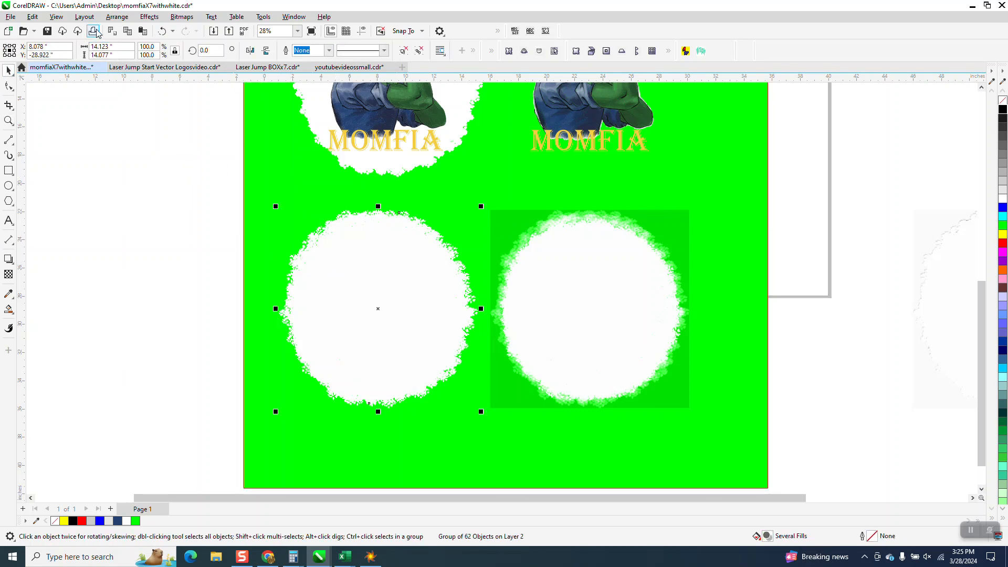
{"action": "left_click", "coordinate": [116, 17]}
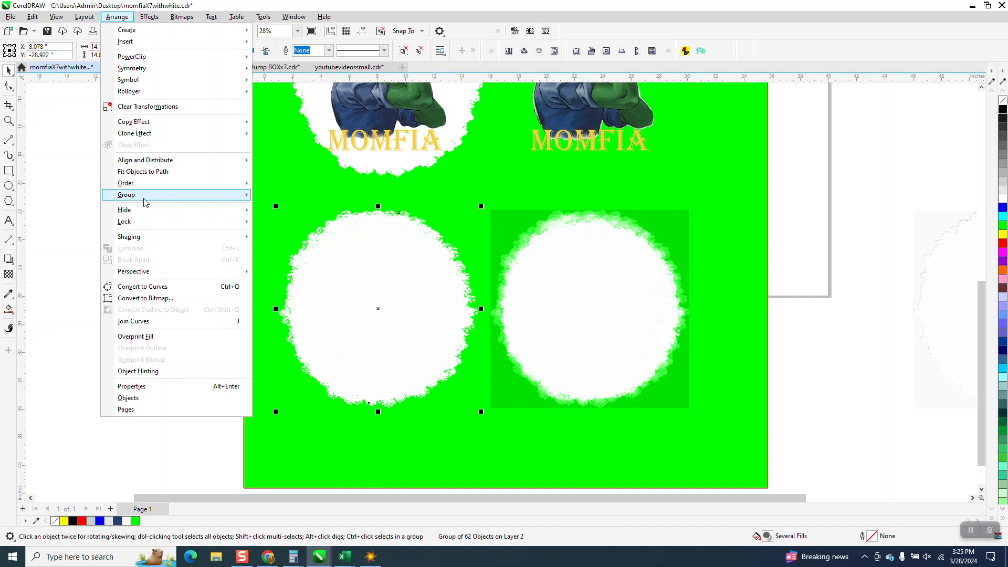
{"action": "mouse_move", "coordinate": [221, 199]}
{"action": "left_click", "coordinate": [285, 208]}
{"action": "left_click", "coordinate": [198, 194]}
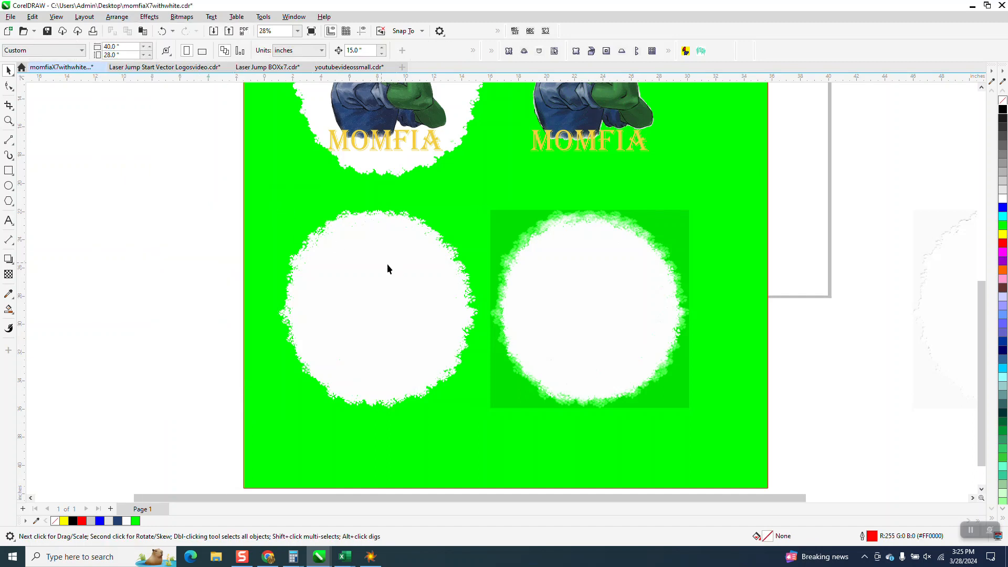
Move the main traced white curve about 17 inches left, off its stray fragments, and widen the green background leftward behind it to about 59.8 inches.
{"action": "left_click_drag", "start_coordinate": [398, 272], "coordinate": [158, 261]}
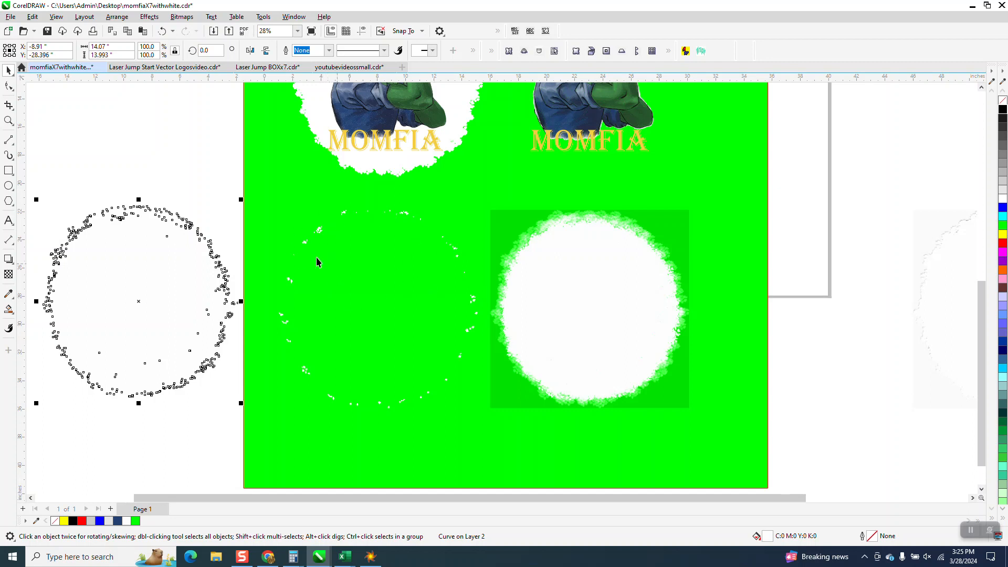
{"action": "left_click_drag", "start_coordinate": [251, 241], "coordinate": [22, 238]}
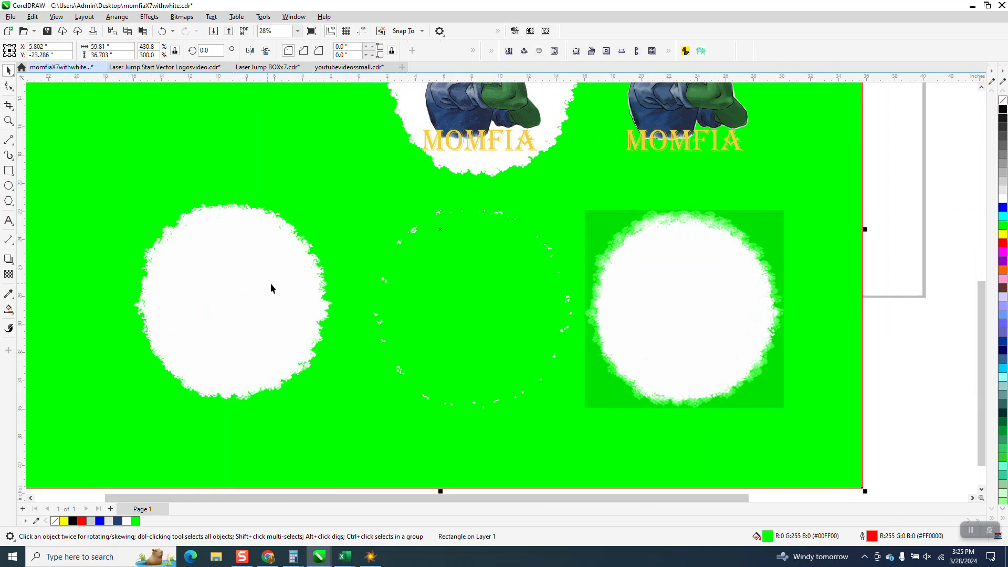
Compare up close the edges of the traced white curve, the white shape behind the first duck and the feathered bitmap circle.
{"action": "left_click", "coordinate": [9, 121]}
{"action": "left_click_drag", "start_coordinate": [229, 193], "coordinate": [301, 237]}
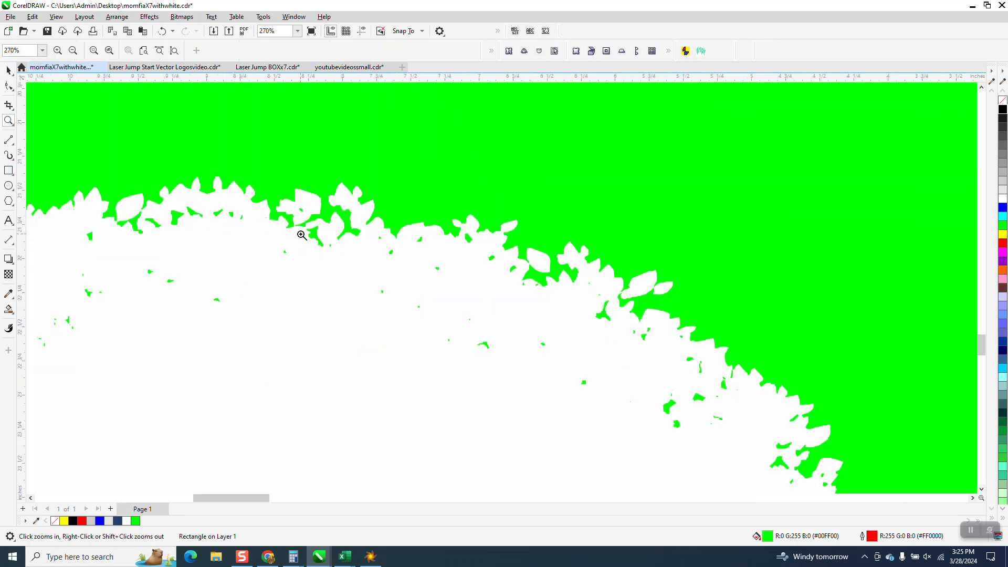
{"action": "scroll", "coordinate": [302, 235], "scroll_direction": "down", "scroll_amount": 1}
{"action": "left_click", "coordinate": [9, 70]}
{"action": "scroll", "coordinate": [348, 242], "scroll_direction": "down", "scroll_amount": 5}
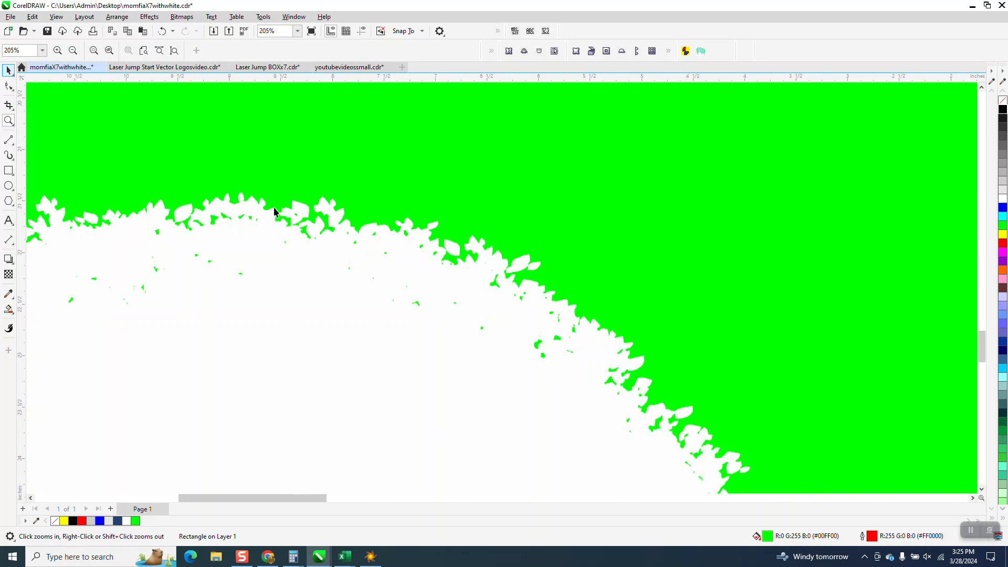
{"action": "scroll", "coordinate": [349, 238], "scroll_direction": "down", "scroll_amount": 4}
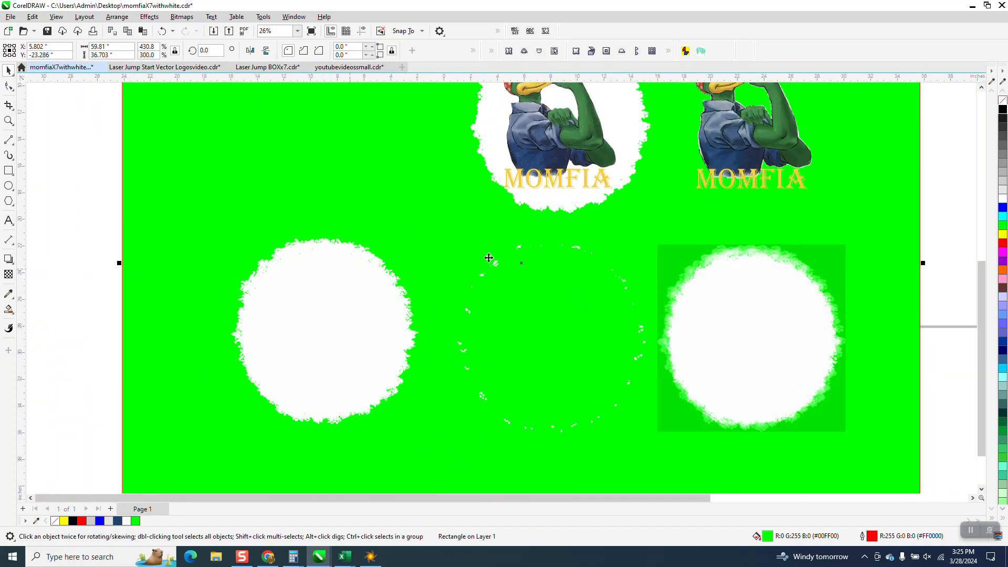
{"action": "left_click", "coordinate": [8, 120]}
{"action": "left_click_drag", "start_coordinate": [527, 182], "coordinate": [566, 229]}
{"action": "scroll", "coordinate": [543, 242], "scroll_direction": "down", "scroll_amount": 2}
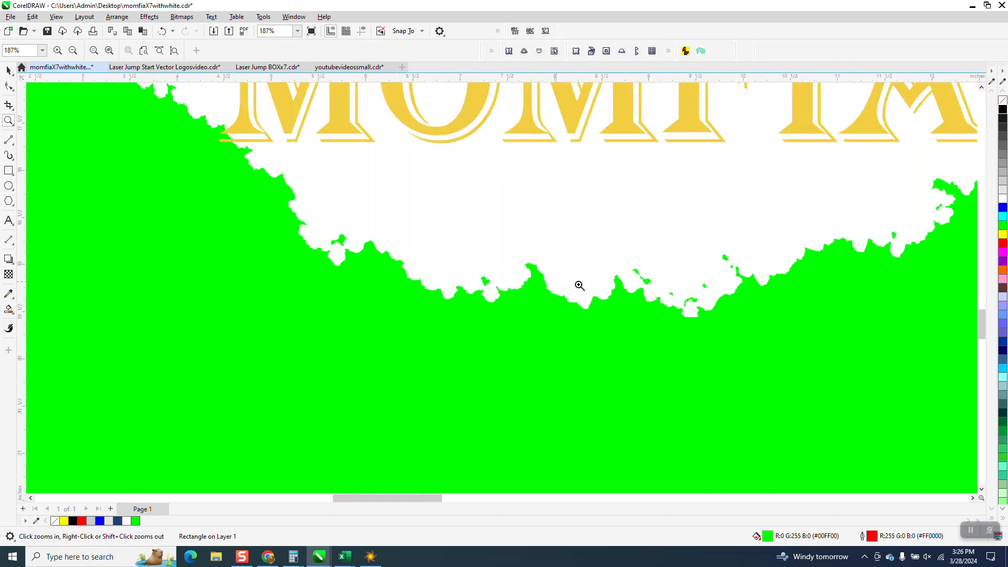
{"action": "scroll", "coordinate": [427, 310], "scroll_direction": "down", "scroll_amount": 5}
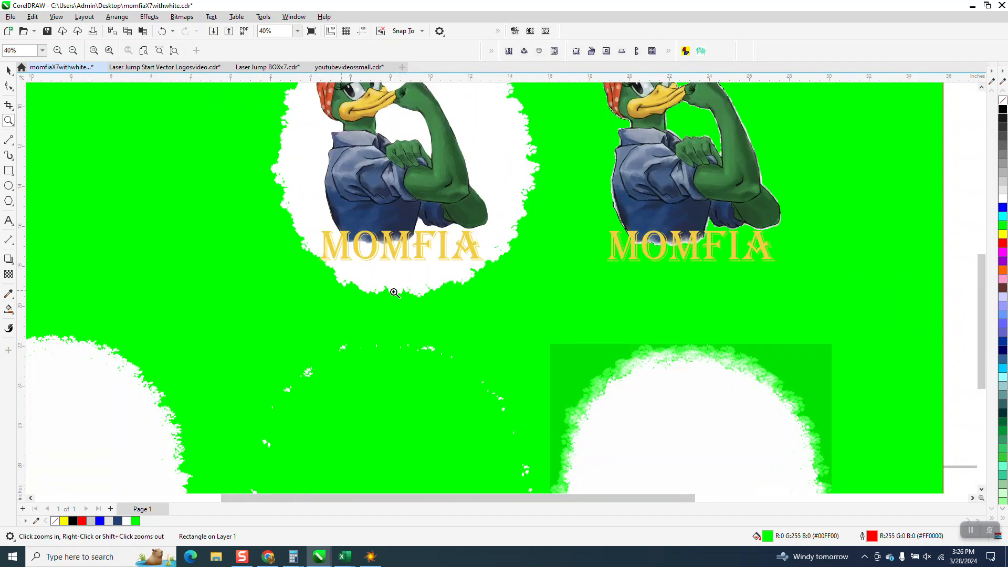
{"action": "left_click_drag", "start_coordinate": [641, 354], "coordinate": [738, 399]}
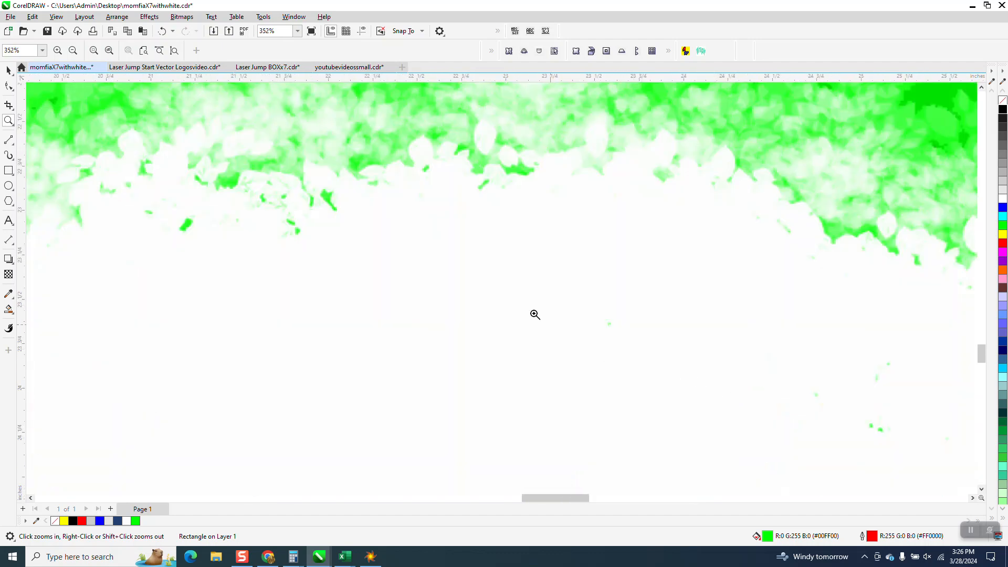
{"action": "scroll", "coordinate": [506, 231], "scroll_direction": "down", "scroll_amount": 4}
{"action": "scroll", "coordinate": [506, 233], "scroll_direction": "down", "scroll_amount": 4}
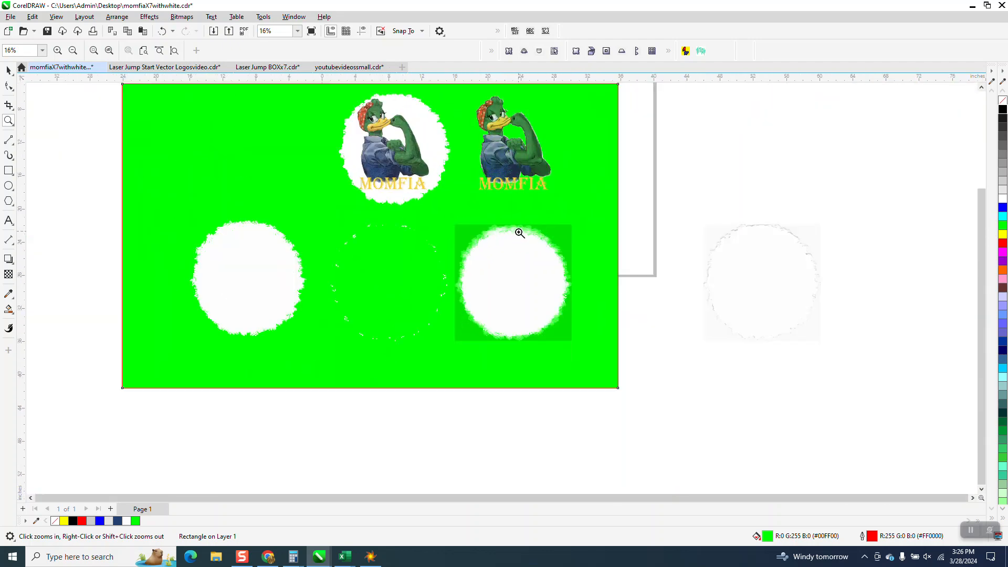
Move the first duck artwork with its white circle about 17 inches left, above the traced white circle.
{"action": "left_click_drag", "start_coordinate": [330, 262], "coordinate": [340, 259]}
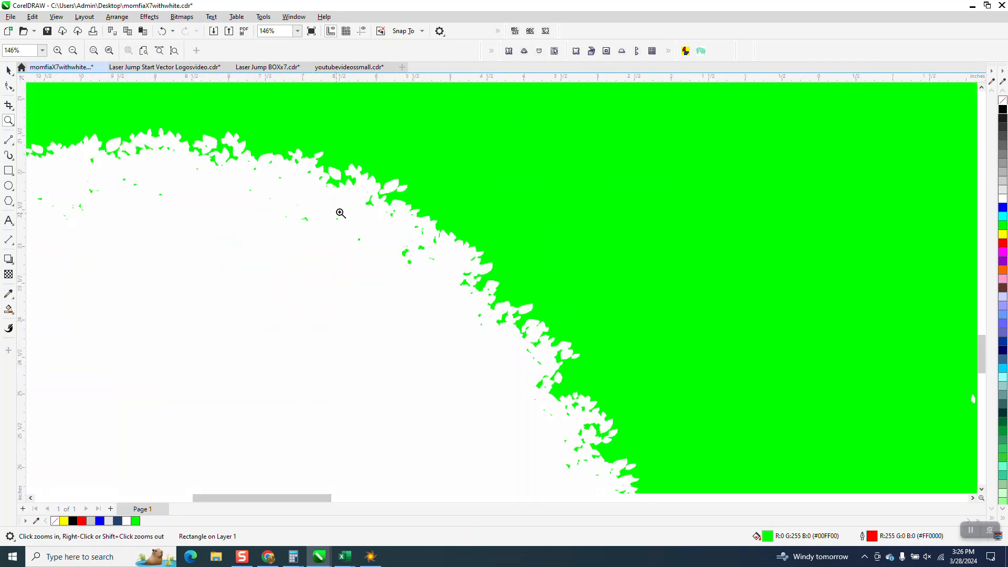
{"action": "scroll", "coordinate": [387, 225], "scroll_direction": "down", "scroll_amount": 2}
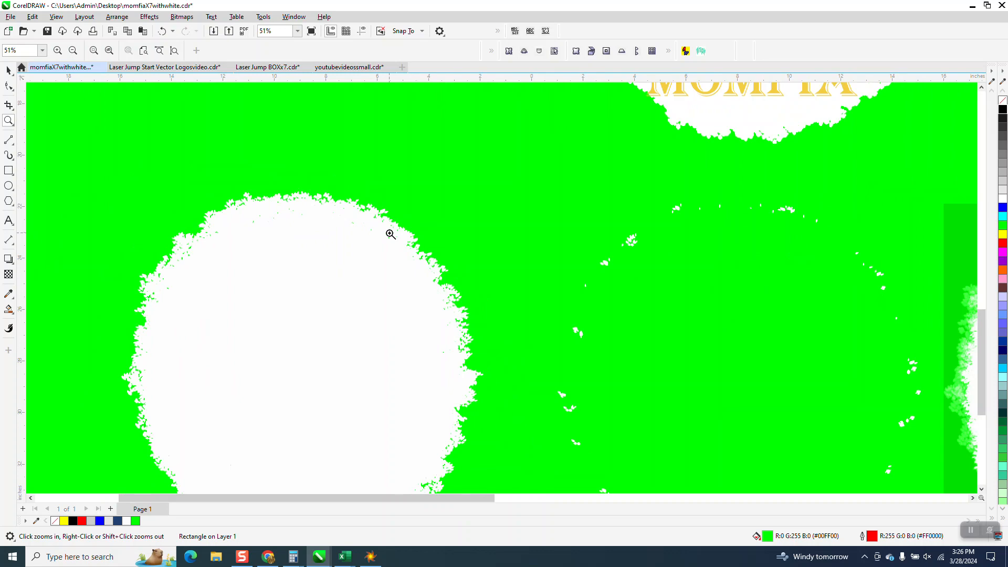
{"action": "scroll", "coordinate": [391, 234], "scroll_direction": "down", "scroll_amount": 2}
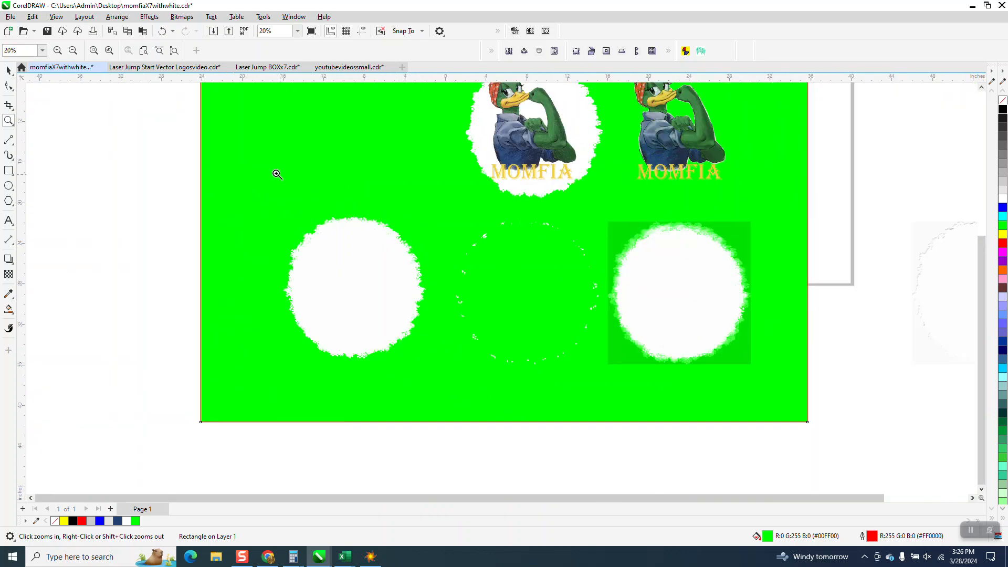
{"action": "left_click", "coordinate": [8, 70]}
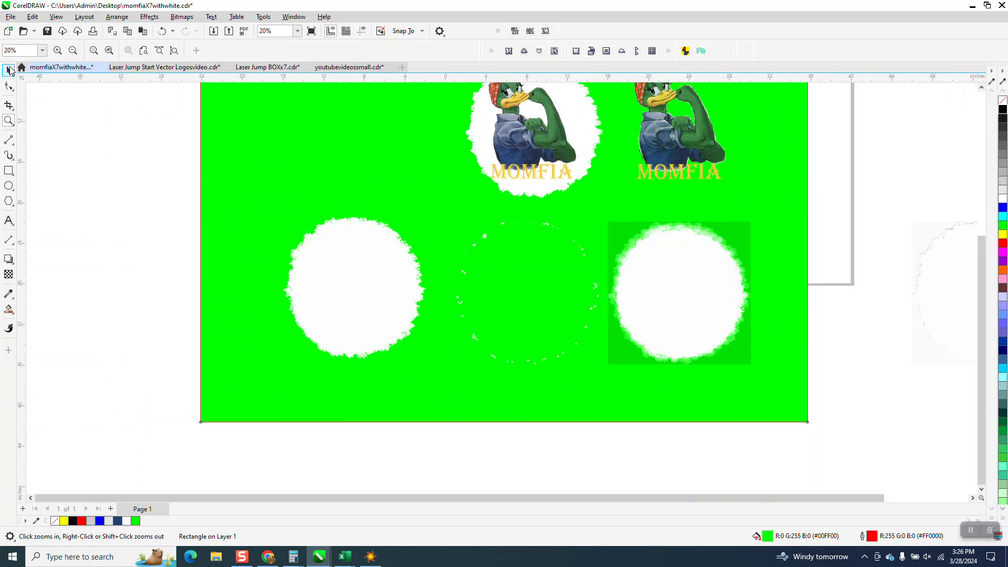
{"action": "left_click", "coordinate": [485, 149]}
{"action": "left_click_drag", "start_coordinate": [486, 149], "coordinate": [316, 167]}
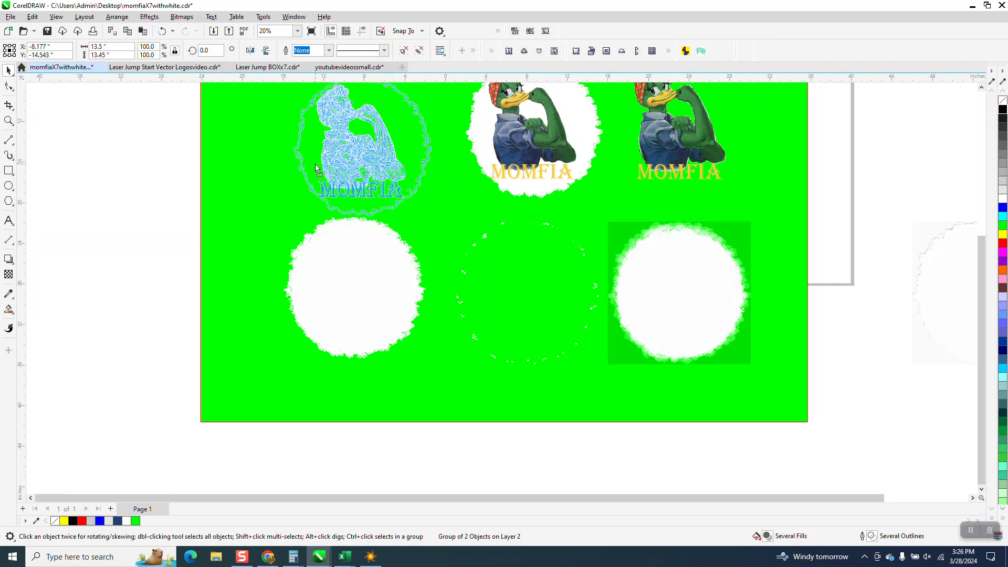
{"action": "left_click_drag", "start_coordinate": [377, 180], "coordinate": [377, 180]}
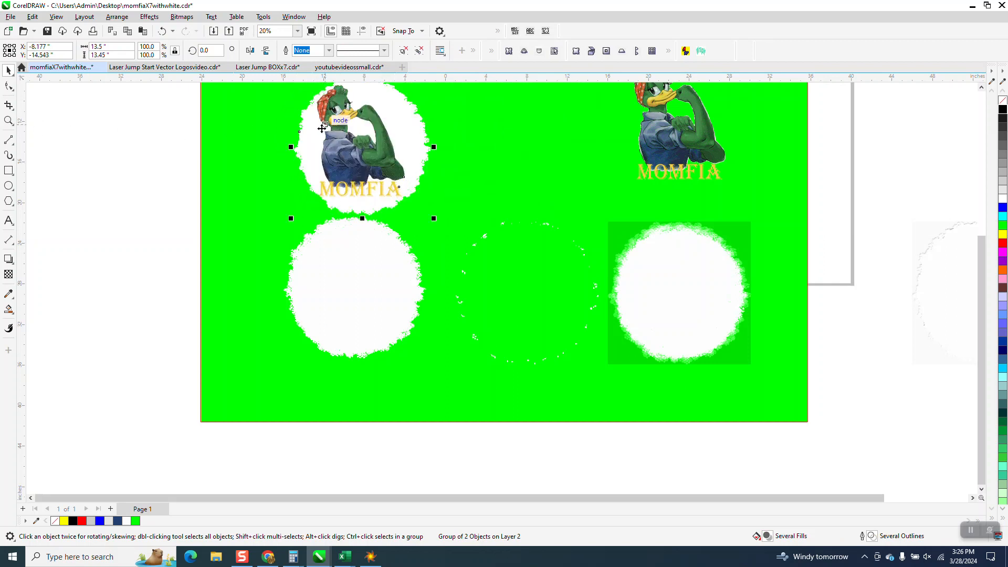
Ungroup the duck artwork and move its old white circle down and left, past the background's left edge.
{"action": "left_click", "coordinate": [117, 17]}
{"action": "mouse_move", "coordinate": [156, 197]}
{"action": "left_click", "coordinate": [265, 207]}
{"action": "left_click", "coordinate": [151, 184]}
{"action": "left_click_drag", "start_coordinate": [289, 284], "coordinate": [253, 270]}
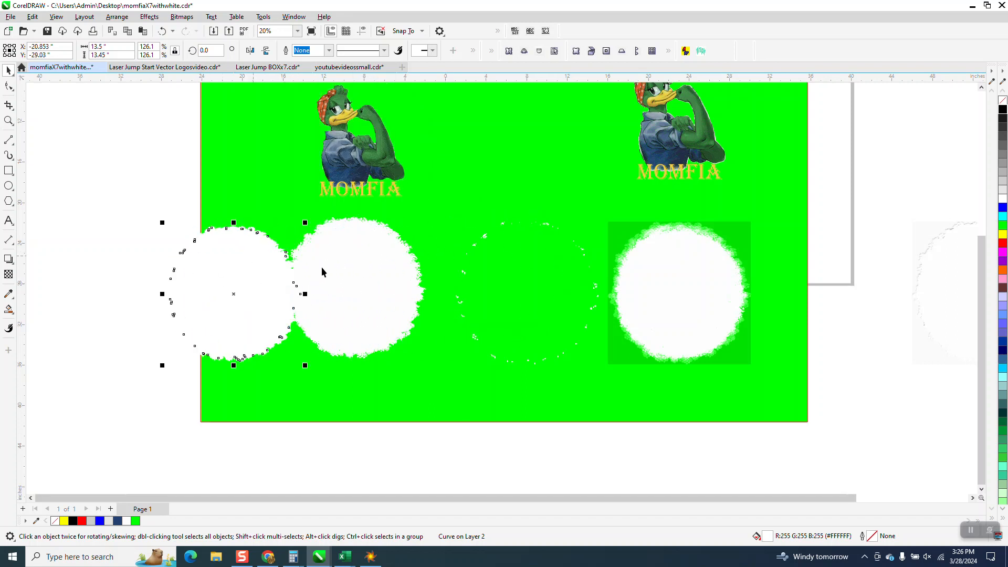
Delete all the stray white fragments left between the traced circle and the feathered bitmap circle.
{"action": "left_click", "coordinate": [376, 273]}
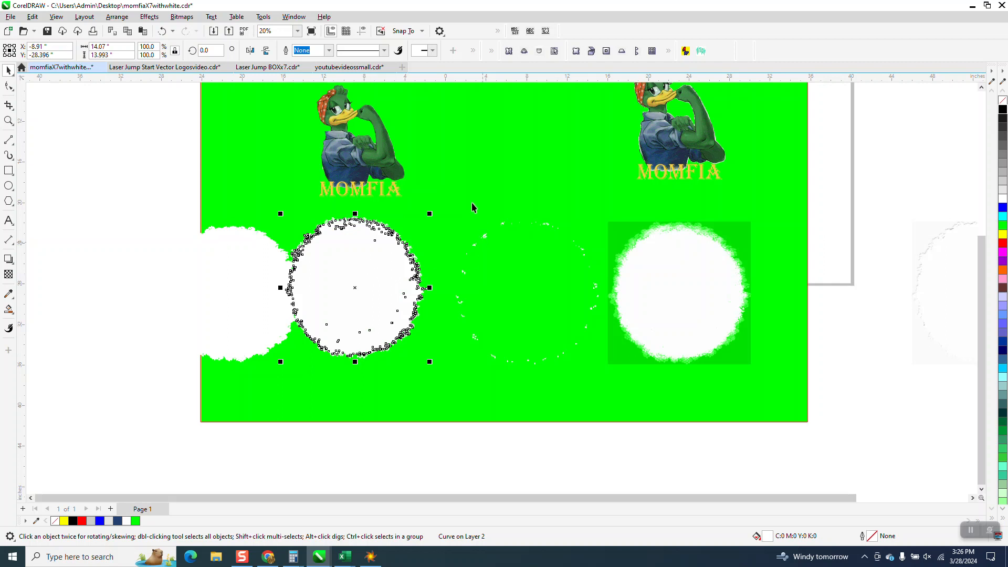
{"action": "left_click_drag", "start_coordinate": [438, 442], "coordinate": [439, 242]}
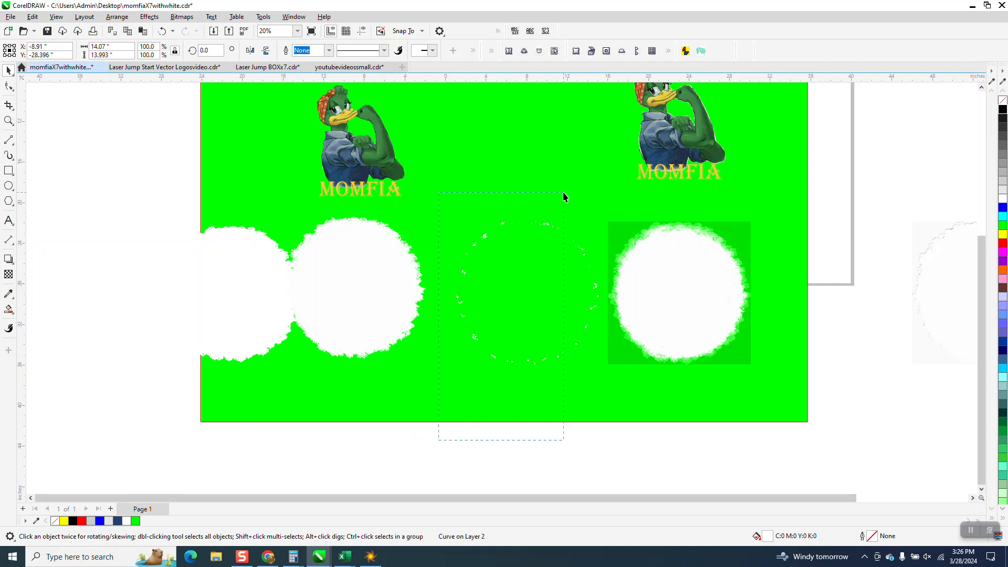
{"action": "left_click_drag", "start_coordinate": [603, 189], "coordinate": [604, 188]}
{"action": "key", "text": "Delete"}
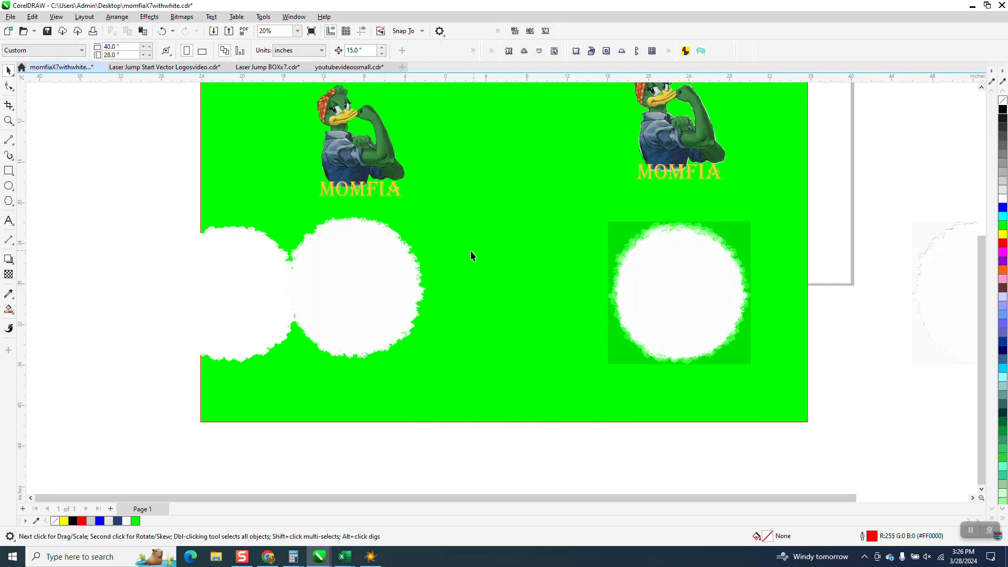
Move the traced white circle about 10 inches right, clear of the old circle, and examine its edge up close.
{"action": "left_click_drag", "start_coordinate": [395, 262], "coordinate": [497, 266]}
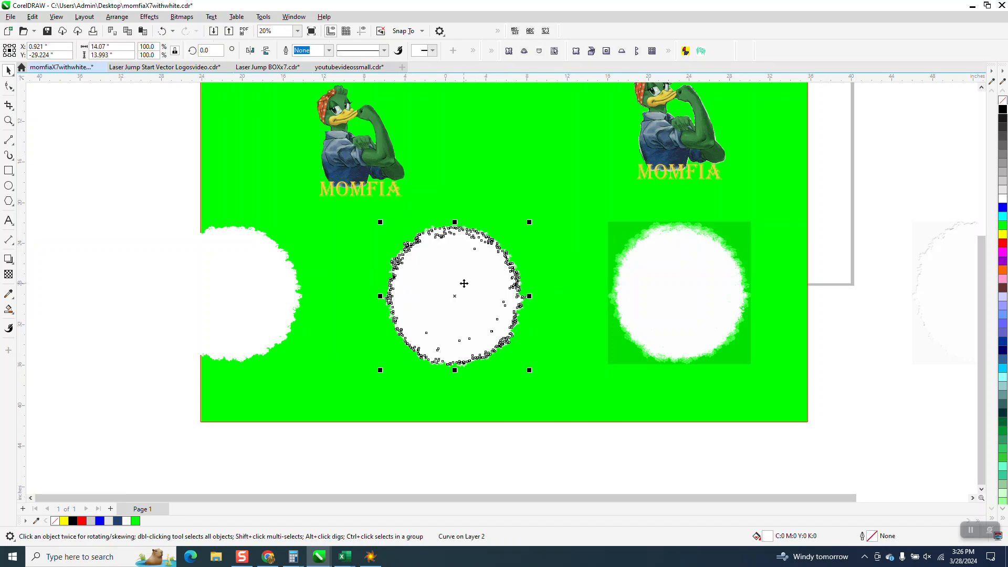
{"action": "left_click", "coordinate": [8, 121]}
{"action": "left_click_drag", "start_coordinate": [420, 229], "coordinate": [526, 283]}
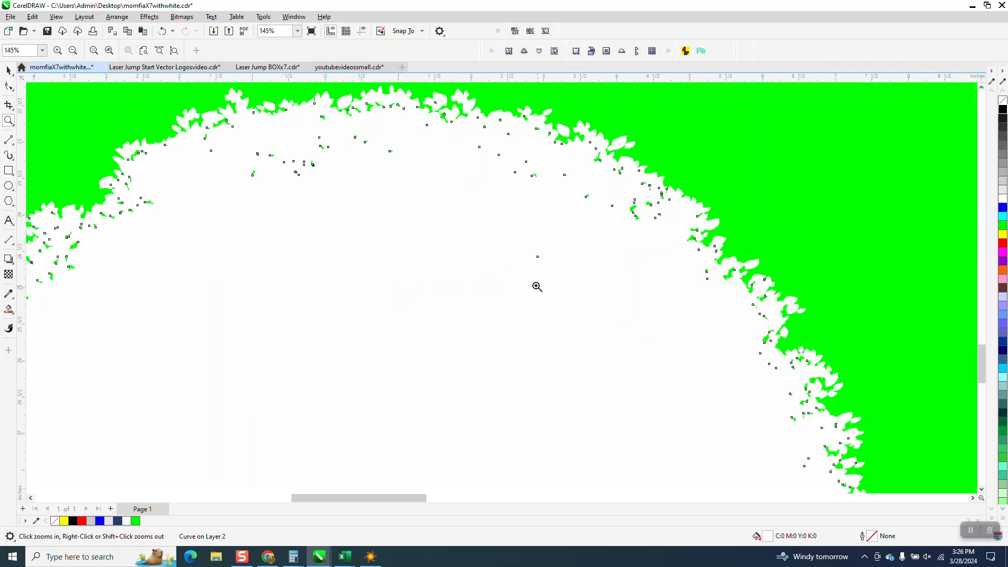
{"action": "left_click", "coordinate": [8, 70]}
{"action": "scroll", "coordinate": [349, 231], "scroll_direction": "down", "scroll_amount": 3}
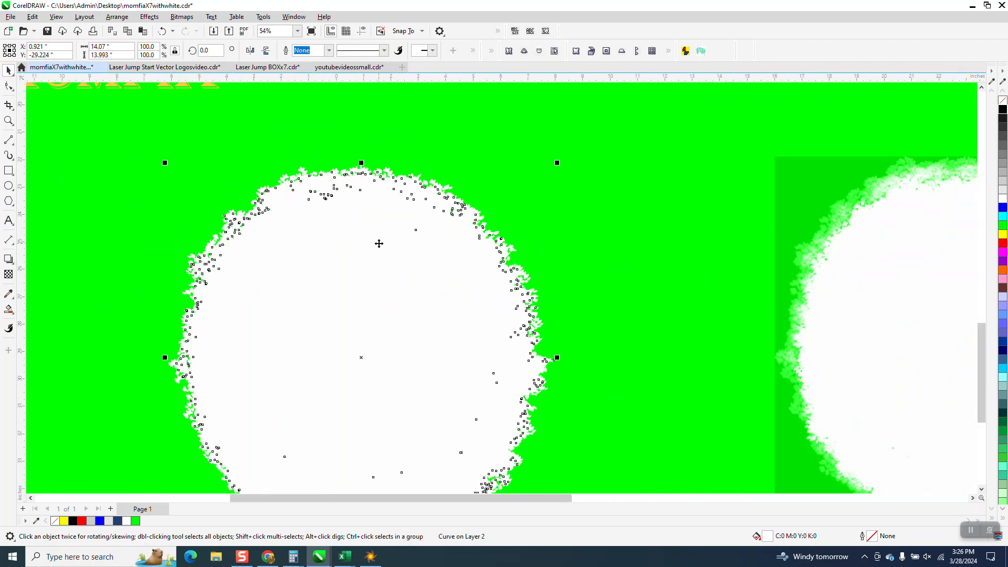
{"action": "left_click_drag", "start_coordinate": [315, 168], "coordinate": [353, 248]}
{"action": "left_click", "coordinate": [8, 121]}
{"action": "scroll", "coordinate": [357, 235], "scroll_direction": "down", "scroll_amount": 3}
Delete the green background rectangle and undo the deletion.
{"action": "left_click", "coordinate": [9, 70]}
{"action": "left_click", "coordinate": [216, 156]}
{"action": "key", "text": "Delete"}
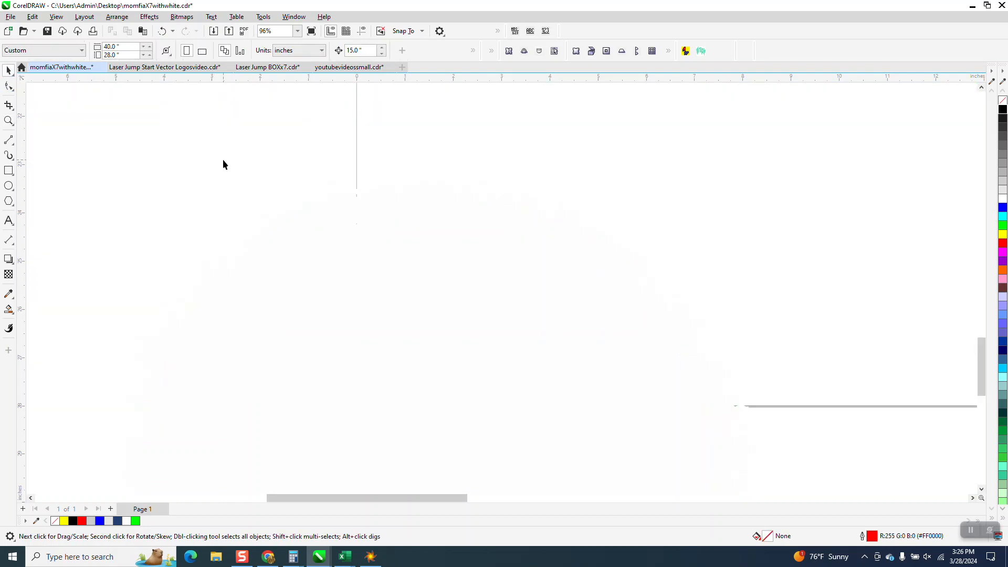
{"action": "scroll", "coordinate": [336, 220], "scroll_direction": "down", "scroll_amount": 3}
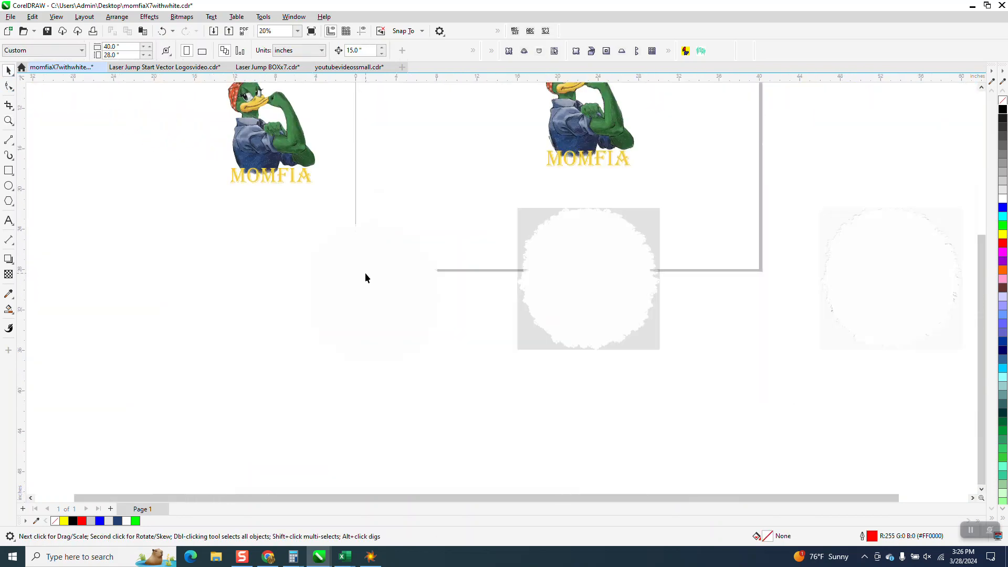
{"action": "left_click", "coordinate": [161, 31]}
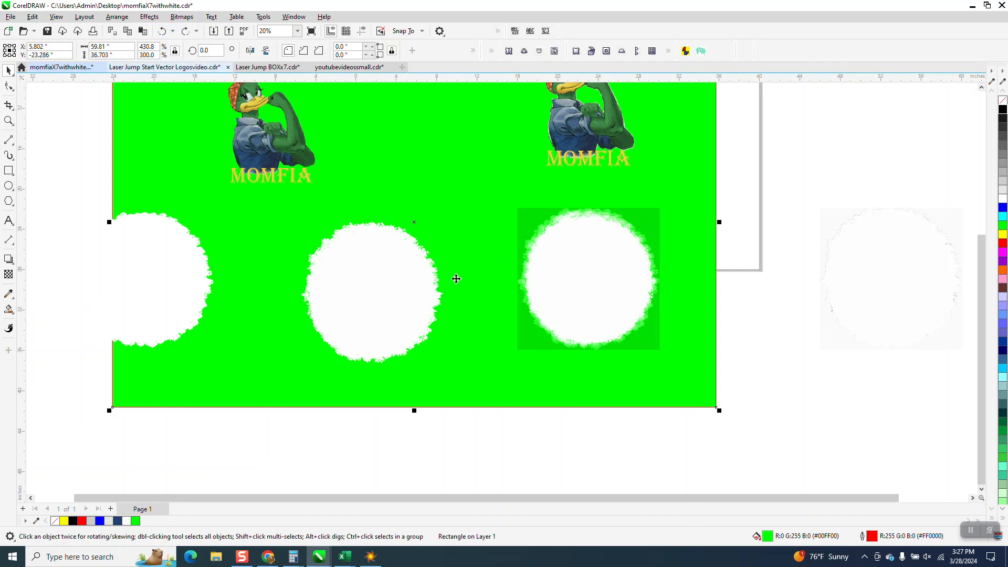
Try a yellow fill on the background rectangle and change it to red.
{"action": "scroll", "coordinate": [450, 362], "scroll_direction": "down", "scroll_amount": 1}
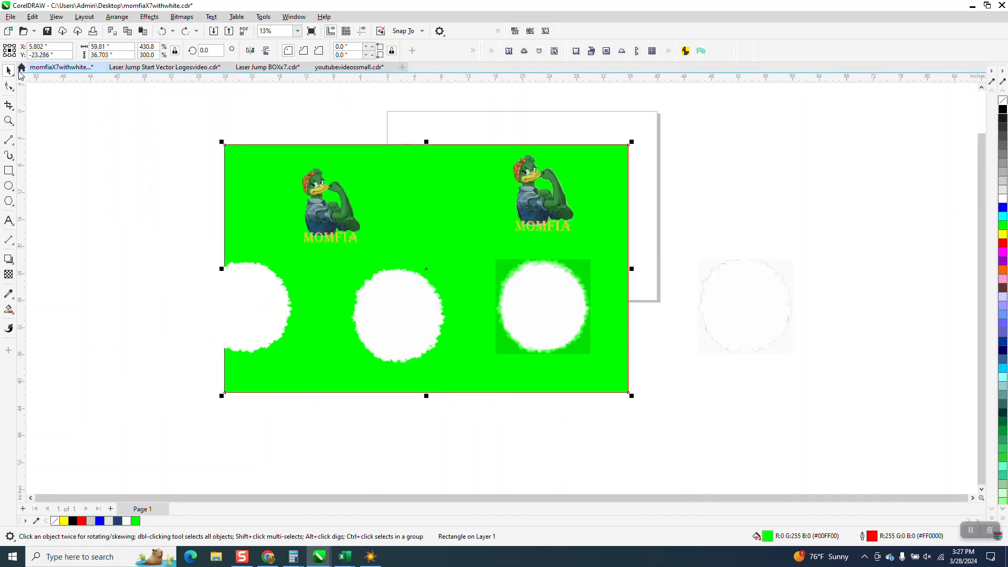
{"action": "left_click", "coordinate": [486, 219]}
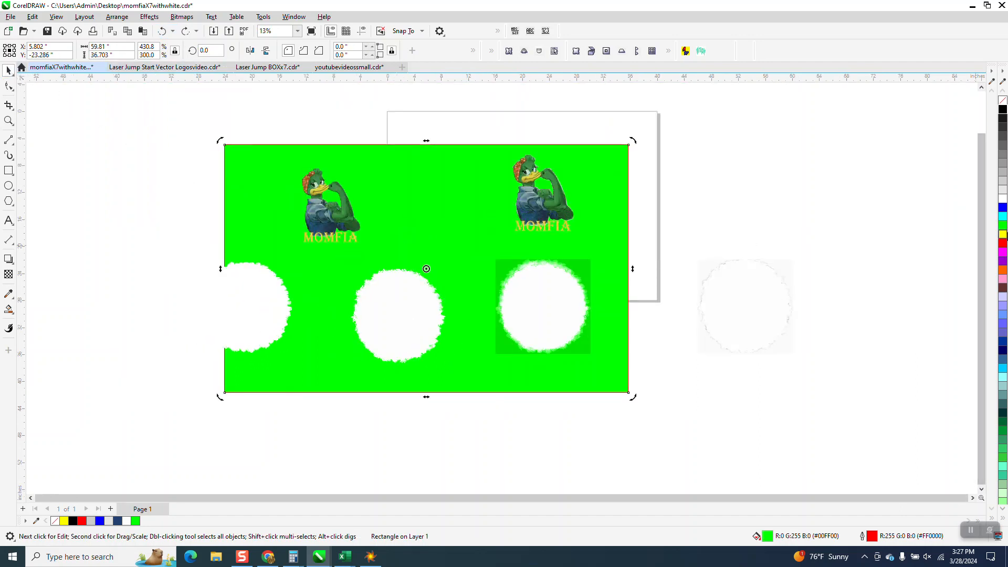
{"action": "left_click", "coordinate": [1003, 235]}
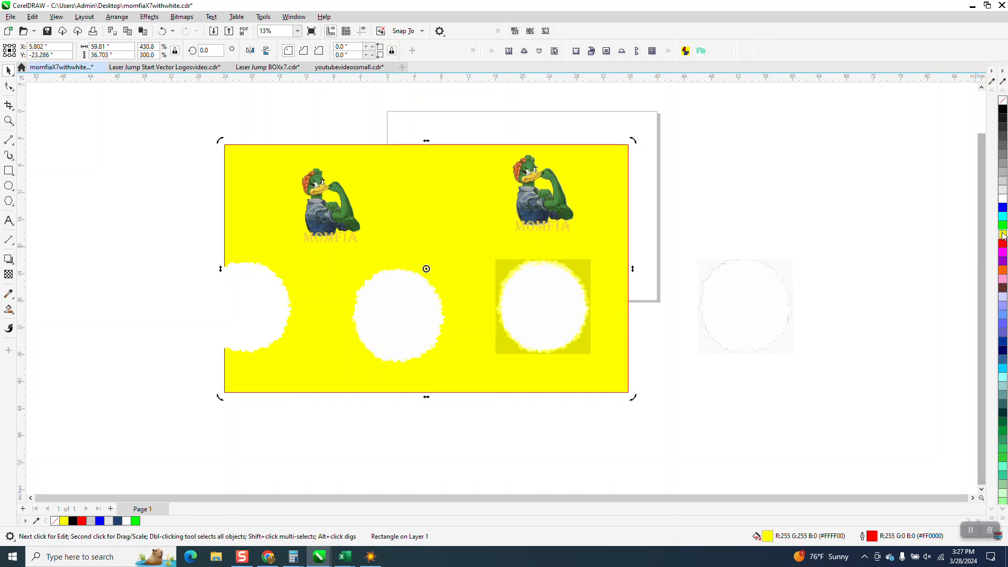
{"action": "left_click", "coordinate": [1003, 244]}
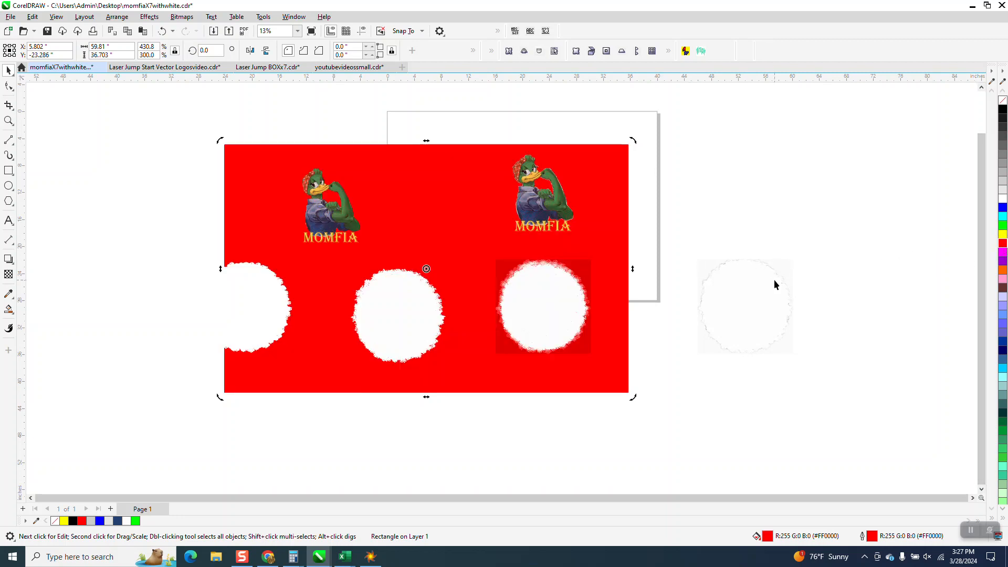
Examine the traced circle's edge against the red and move the circle about 10 inches left and 15 inches up, onto the left duck artwork.
{"action": "left_click", "coordinate": [8, 120]}
{"action": "left_click_drag", "start_coordinate": [375, 245], "coordinate": [438, 303]}
{"action": "scroll", "coordinate": [403, 288], "scroll_direction": "down", "scroll_amount": 3}
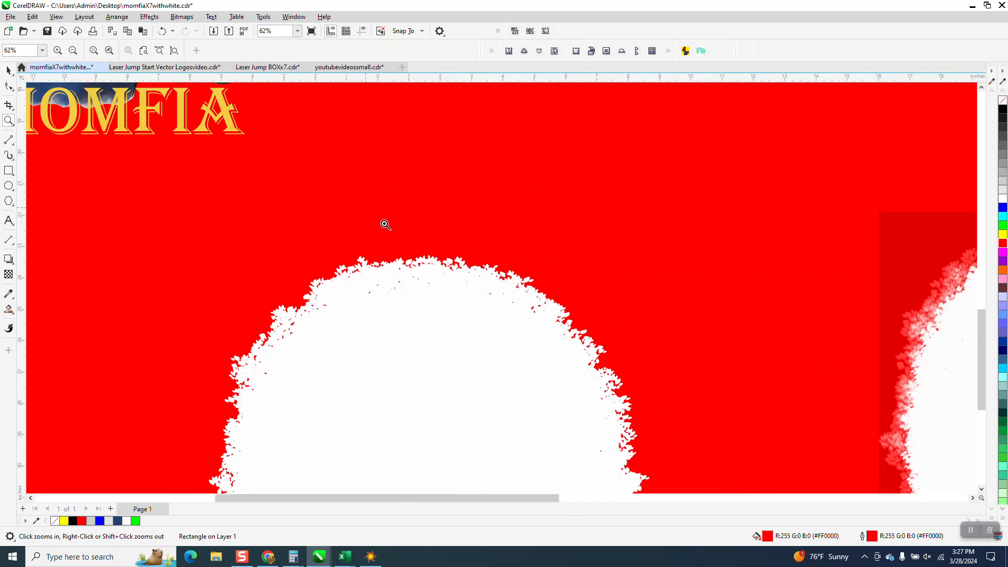
{"action": "scroll", "coordinate": [482, 269], "scroll_direction": "up", "scroll_amount": 4}
{"action": "scroll", "coordinate": [483, 266], "scroll_direction": "down", "scroll_amount": 3}
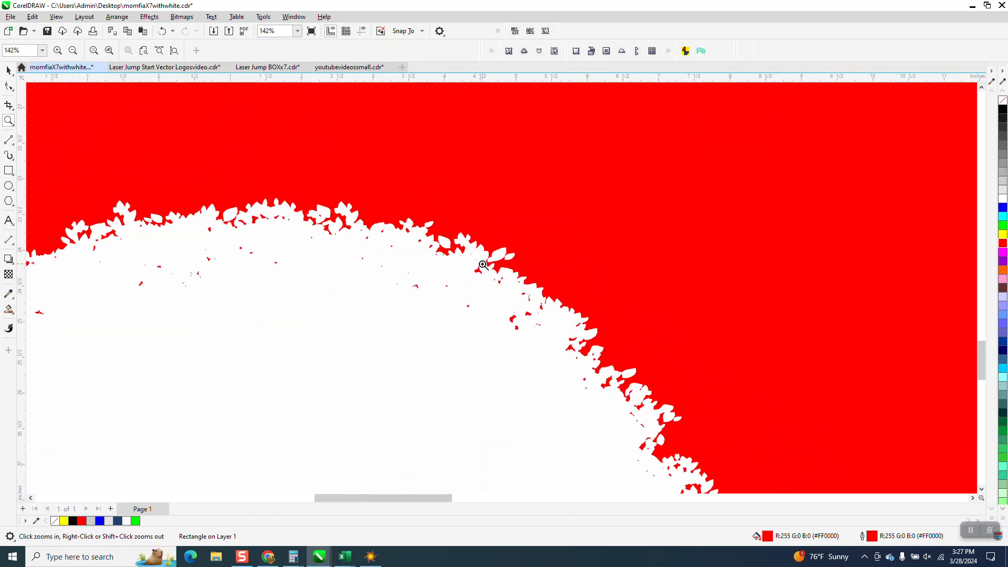
{"action": "scroll", "coordinate": [483, 266], "scroll_direction": "down", "scroll_amount": 3}
{"action": "left_click", "coordinate": [8, 69]}
{"action": "scroll", "coordinate": [437, 341], "scroll_direction": "down", "scroll_amount": 2}
{"action": "left_click_drag", "start_coordinate": [439, 338], "coordinate": [342, 195]}
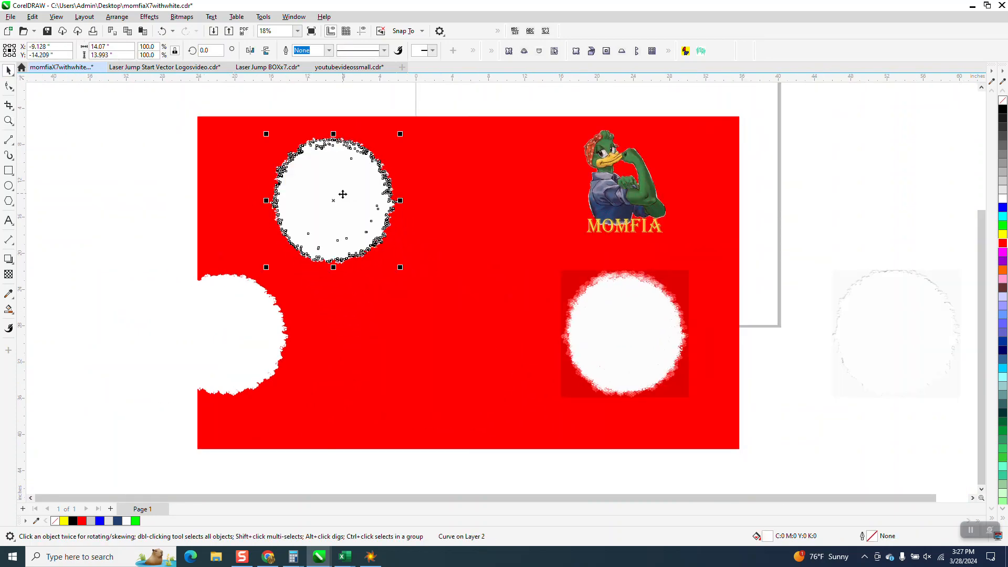
Send the traced circle to the back of the page, followed by the red background rectangle, so the circle sits between duck and background.
{"action": "left_click", "coordinate": [116, 16]}
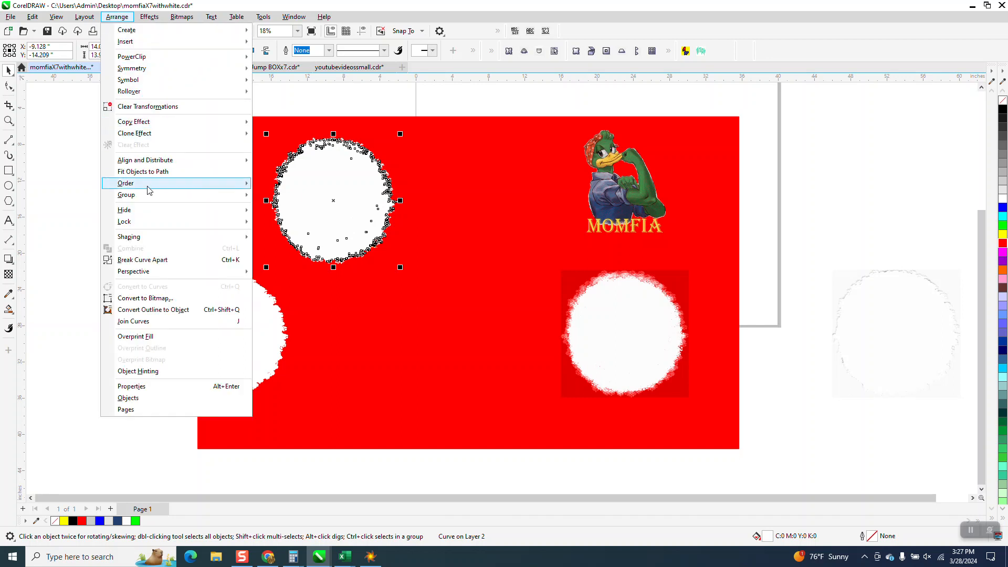
{"action": "mouse_move", "coordinate": [147, 187]}
{"action": "left_click", "coordinate": [313, 197]}
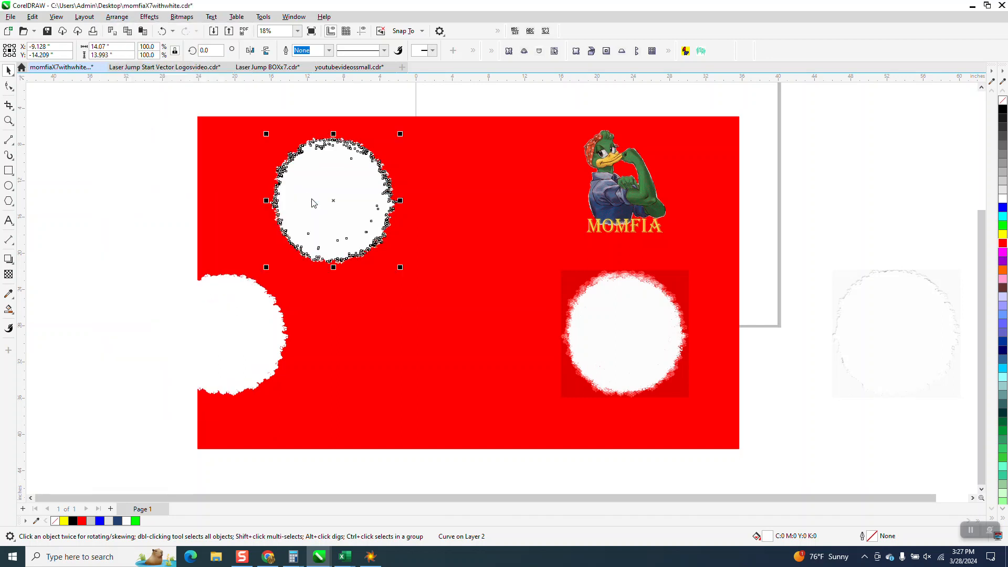
{"action": "left_click", "coordinate": [481, 157]}
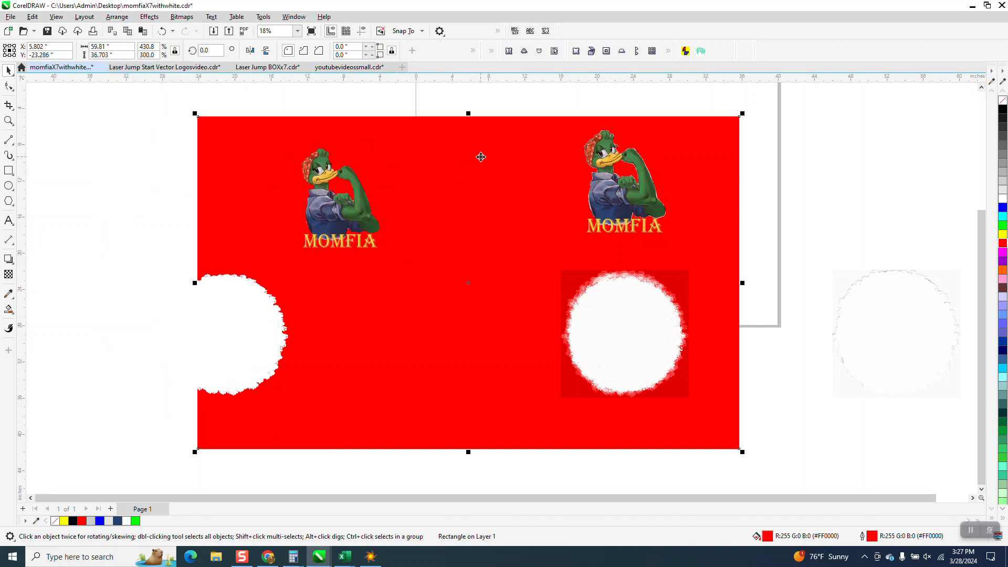
{"action": "left_click", "coordinate": [118, 17]}
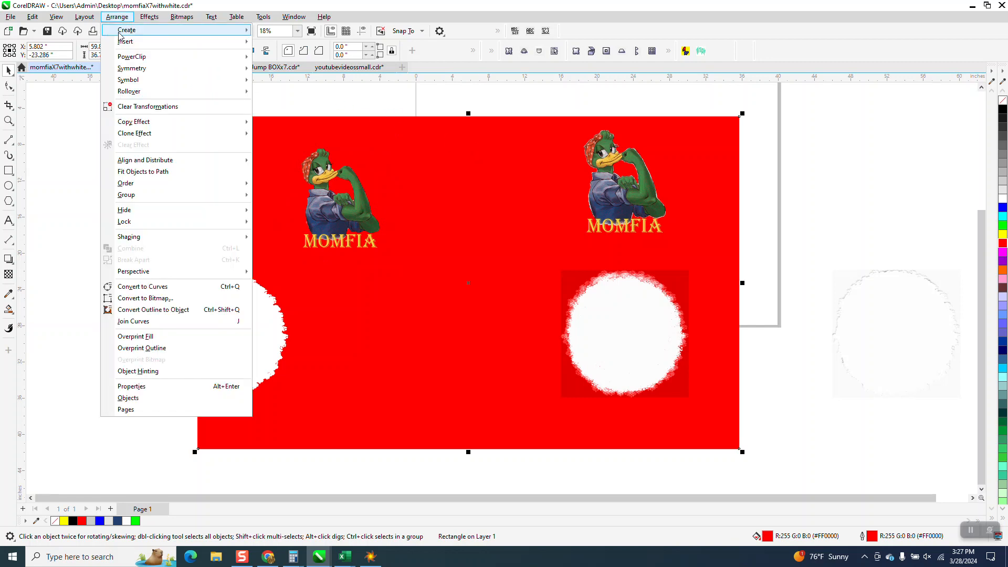
{"action": "mouse_move", "coordinate": [131, 183]}
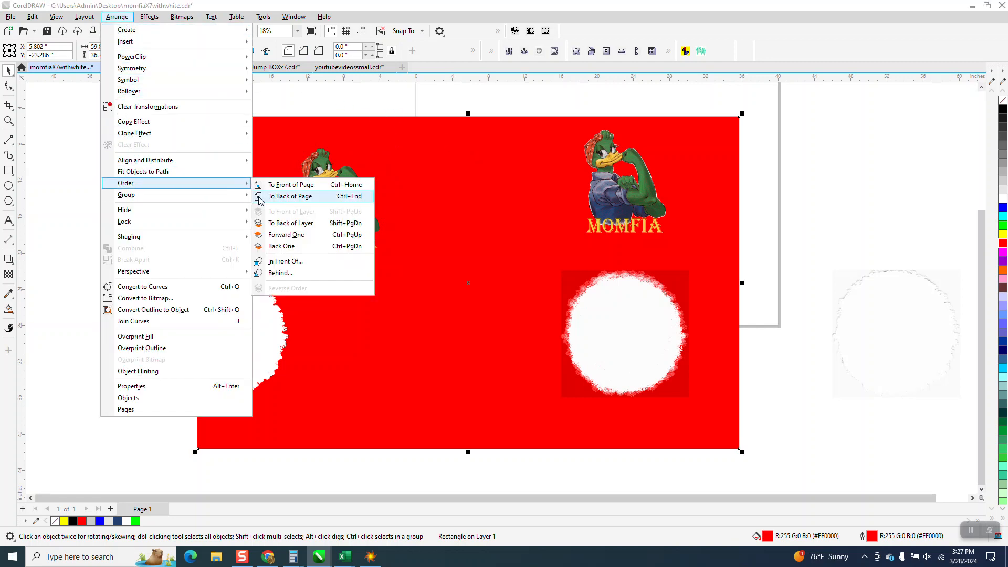
{"action": "left_click", "coordinate": [315, 196]}
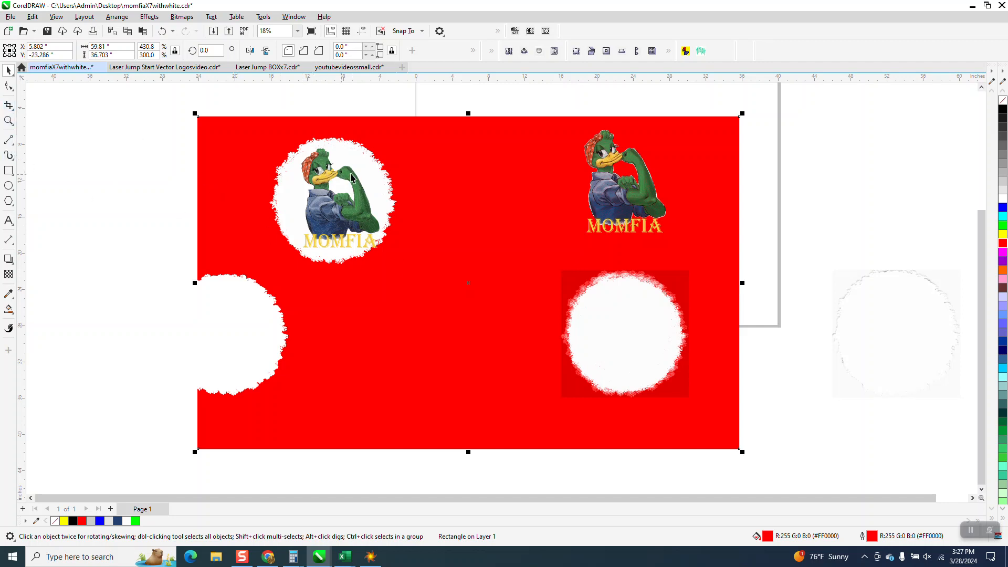
Nudge the traced circle behind the duck and enlarge it to about 104%, roughly 14.65 by 14.57 inches.
{"action": "left_click", "coordinate": [369, 178]}
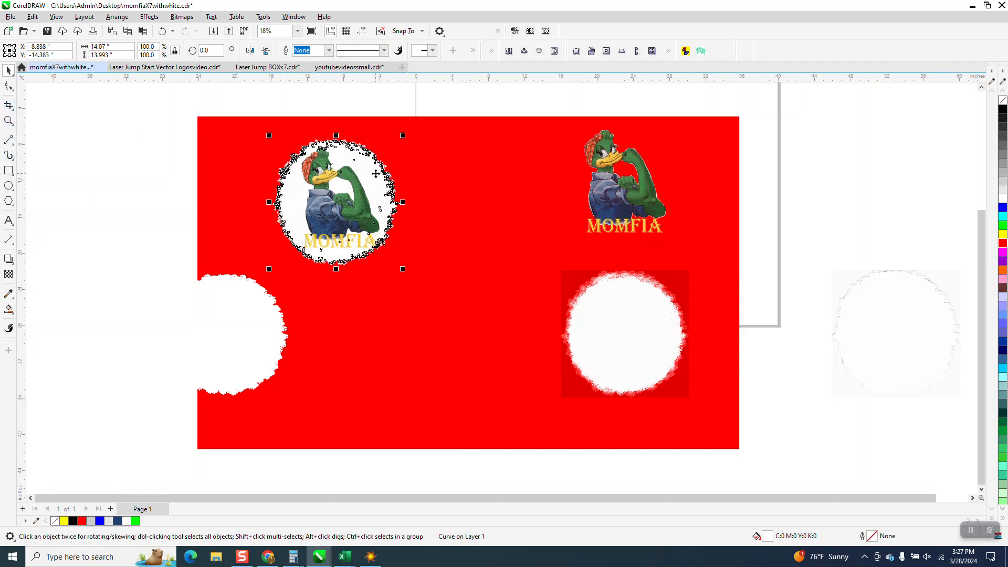
{"action": "left_click", "coordinate": [8, 121]}
{"action": "left_click_drag", "start_coordinate": [241, 151], "coordinate": [444, 277]}
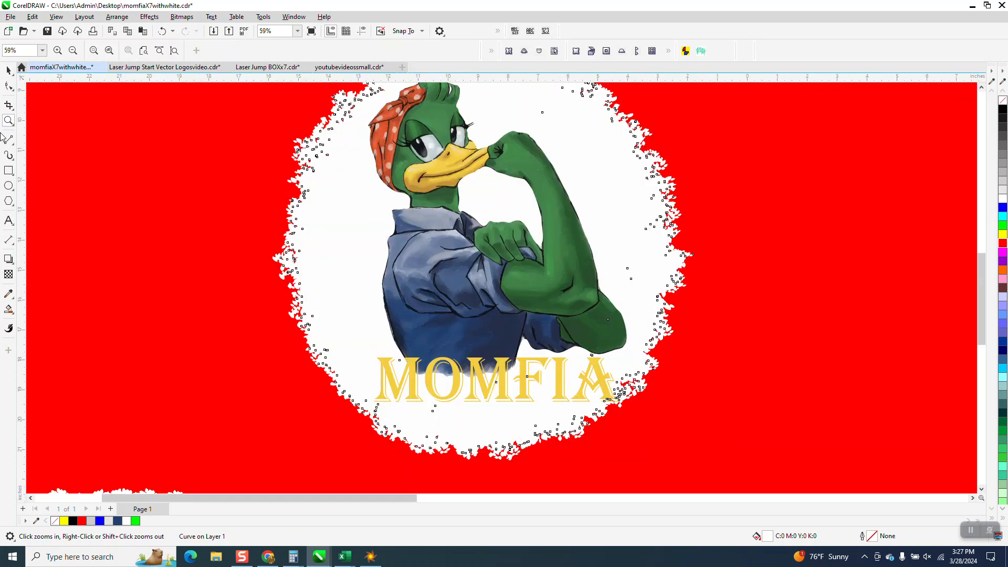
{"action": "left_click", "coordinate": [8, 70]}
{"action": "scroll", "coordinate": [99, 183], "scroll_direction": "down", "scroll_amount": 2}
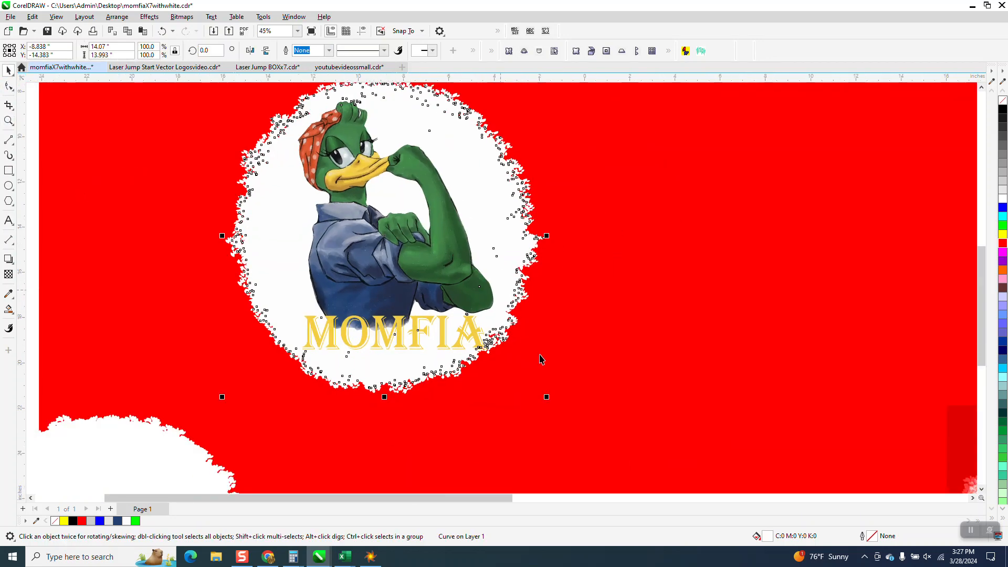
{"action": "left_click_drag", "start_coordinate": [550, 397], "coordinate": [563, 412]}
{"action": "left_click_drag", "start_coordinate": [493, 240], "coordinate": [494, 244]}
{"action": "left_click", "coordinate": [262, 390]}
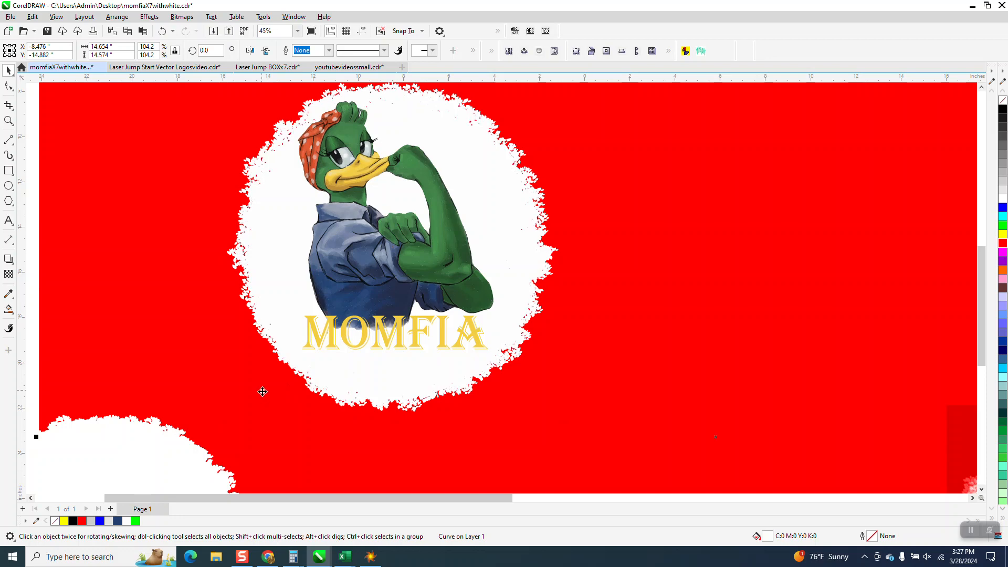
Examine the duck artwork on its white circle up close and fill the background rectangle with blue.
{"action": "left_click", "coordinate": [12, 124]}
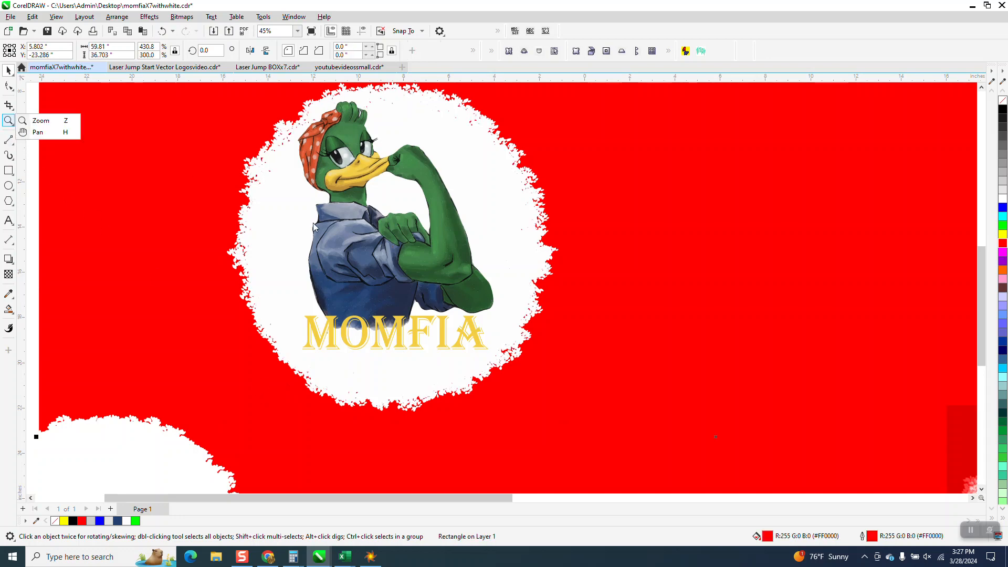
{"action": "left_click", "coordinate": [29, 122]}
{"action": "left_click_drag", "start_coordinate": [308, 158], "coordinate": [397, 225]}
{"action": "scroll", "coordinate": [398, 229], "scroll_direction": "down", "scroll_amount": 6}
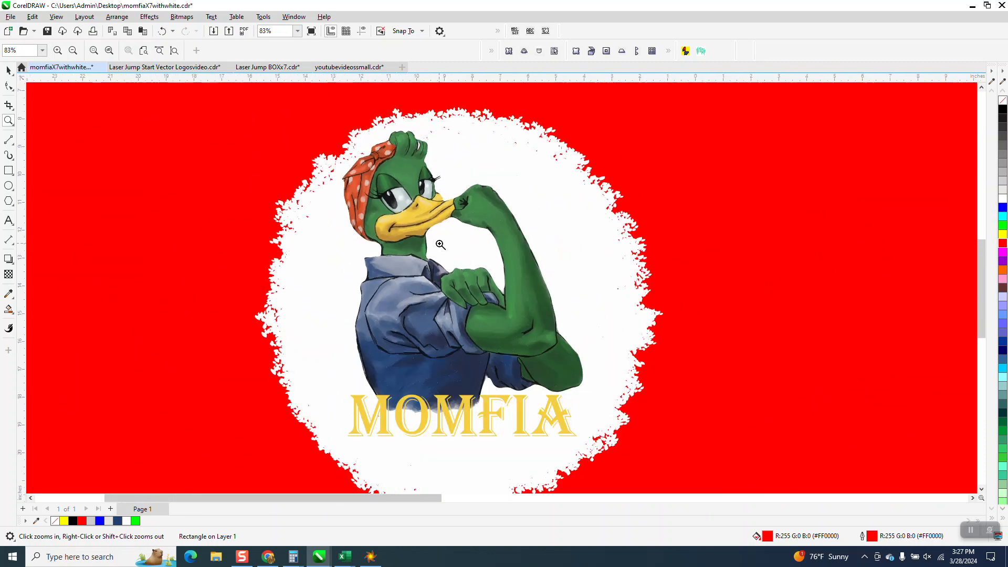
{"action": "scroll", "coordinate": [441, 245], "scroll_direction": "down", "scroll_amount": 2}
{"action": "left_click_drag", "start_coordinate": [379, 344], "coordinate": [573, 414]}
{"action": "scroll", "coordinate": [525, 368], "scroll_direction": "down", "scroll_amount": 4}
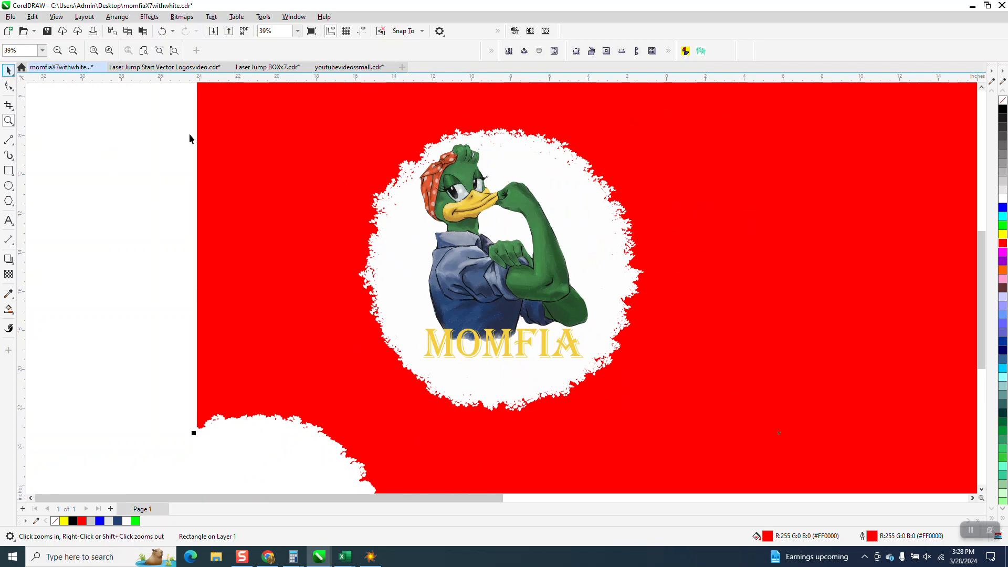
{"action": "key", "text": "space"}
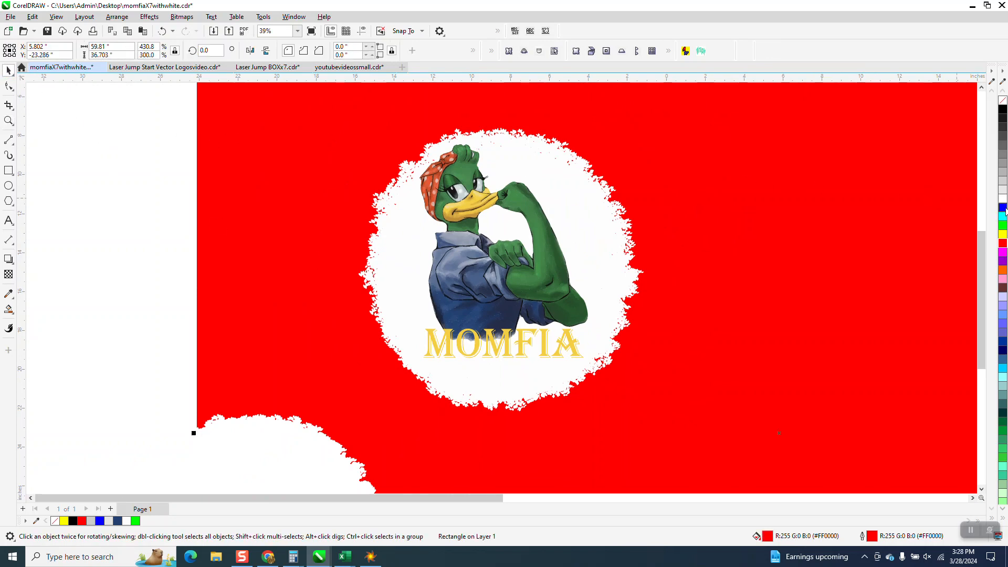
{"action": "left_click", "coordinate": [1003, 208]}
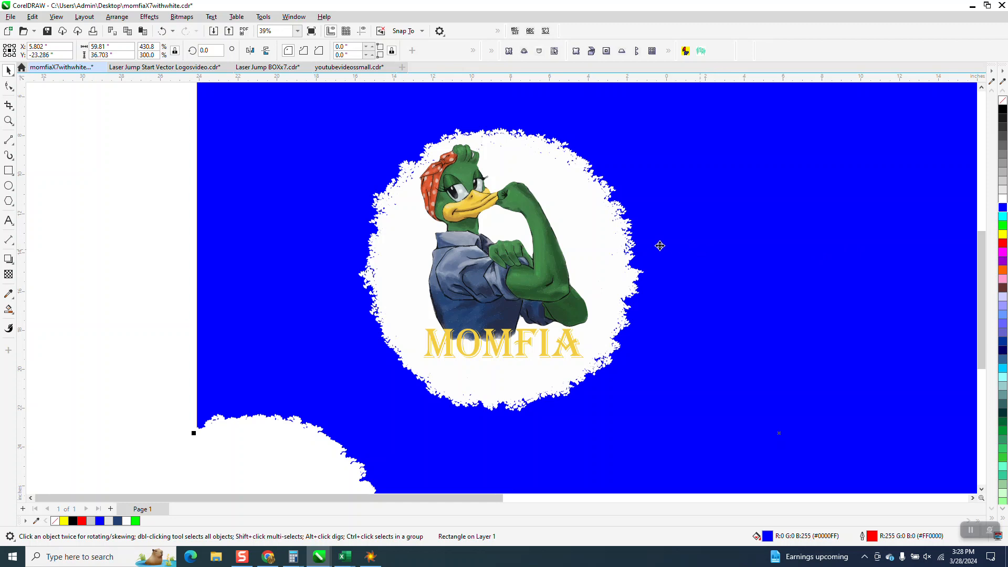